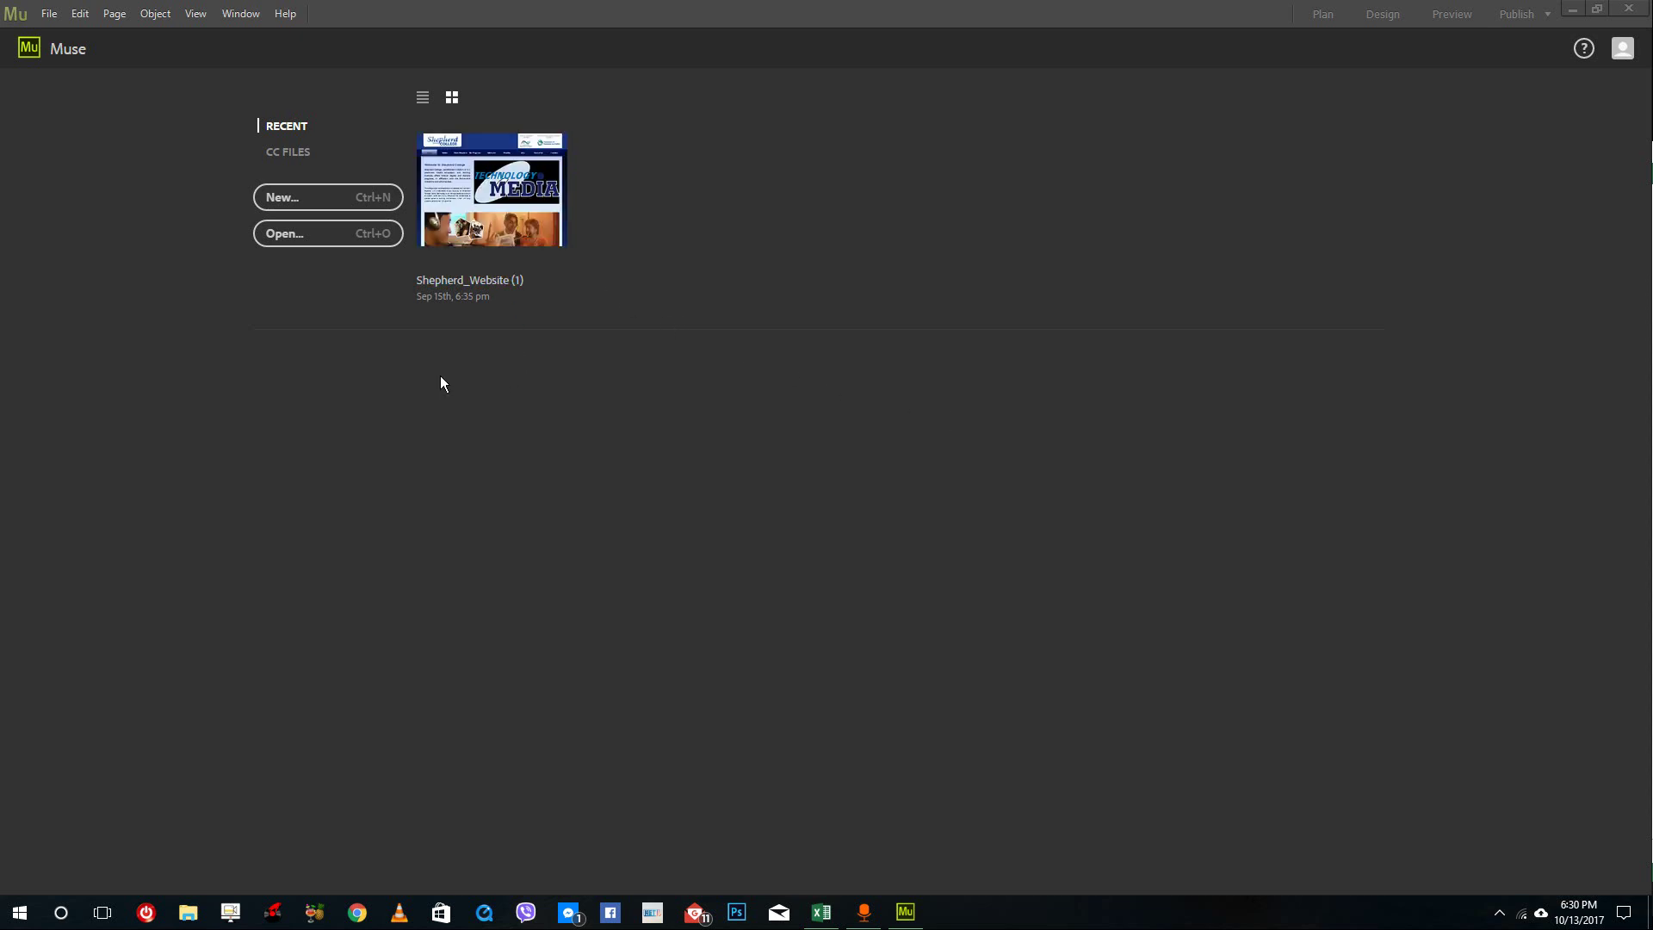
- Create a new fluid-width site with 12 columns and open its Home page for designing
{"action": "left_click", "coordinate": [314, 209]}
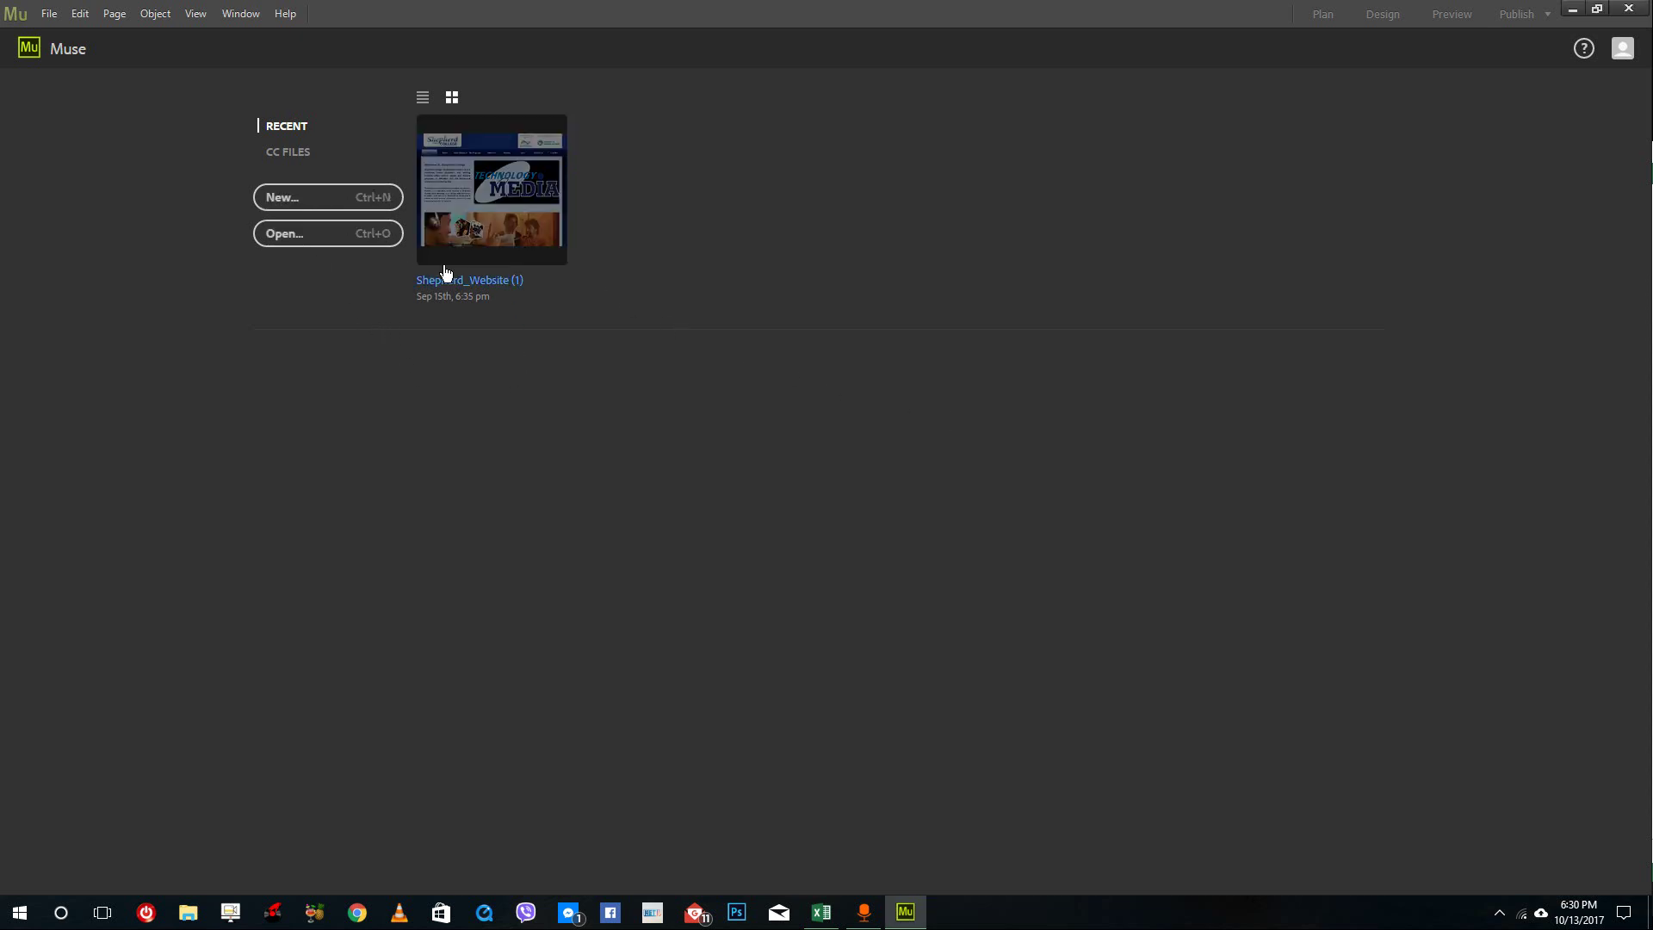
{"action": "left_click", "coordinate": [714, 415]}
{"action": "left_click", "coordinate": [778, 436]}
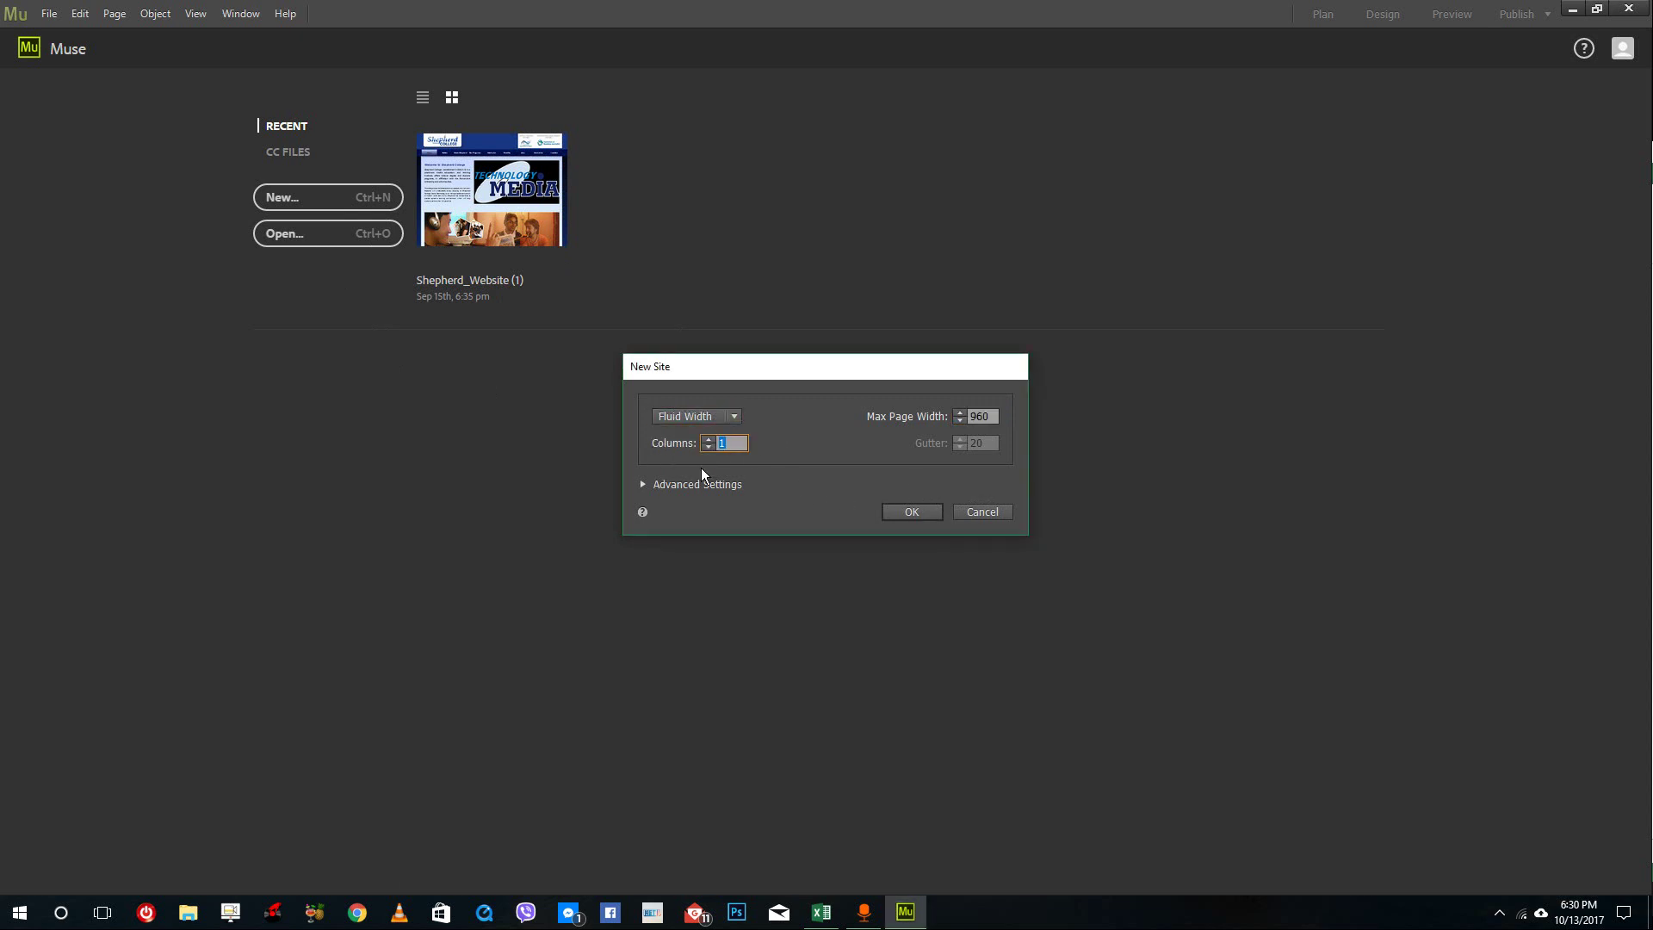
{"action": "left_click", "coordinate": [919, 515]}
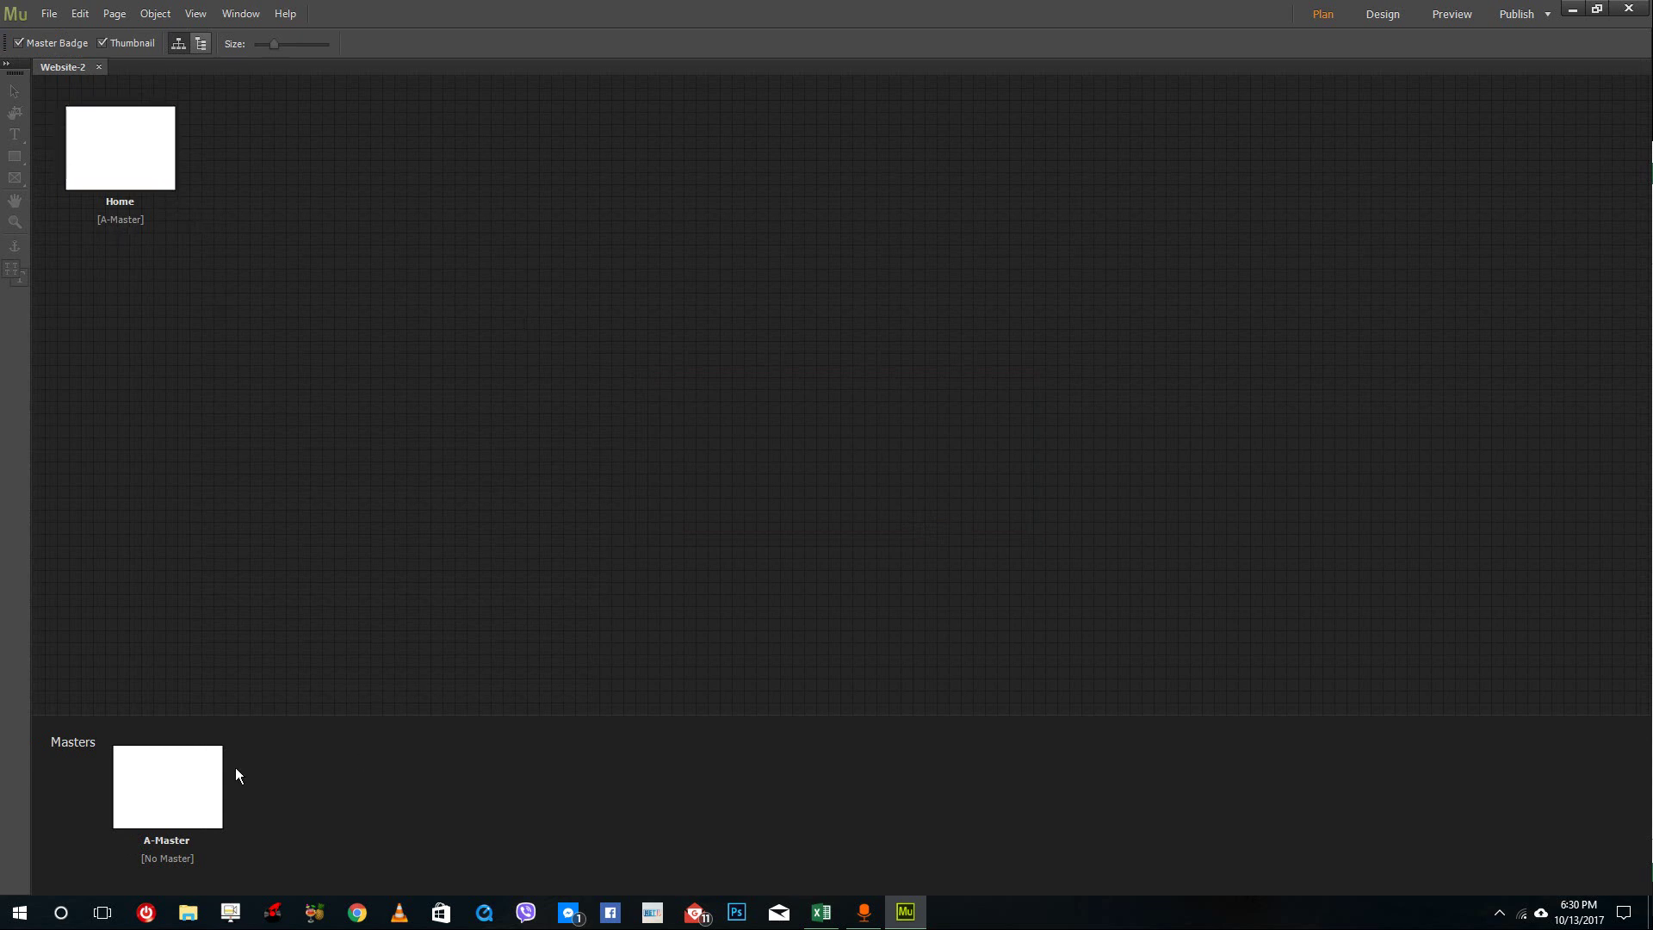
{"action": "double_click", "coordinate": [121, 170]}
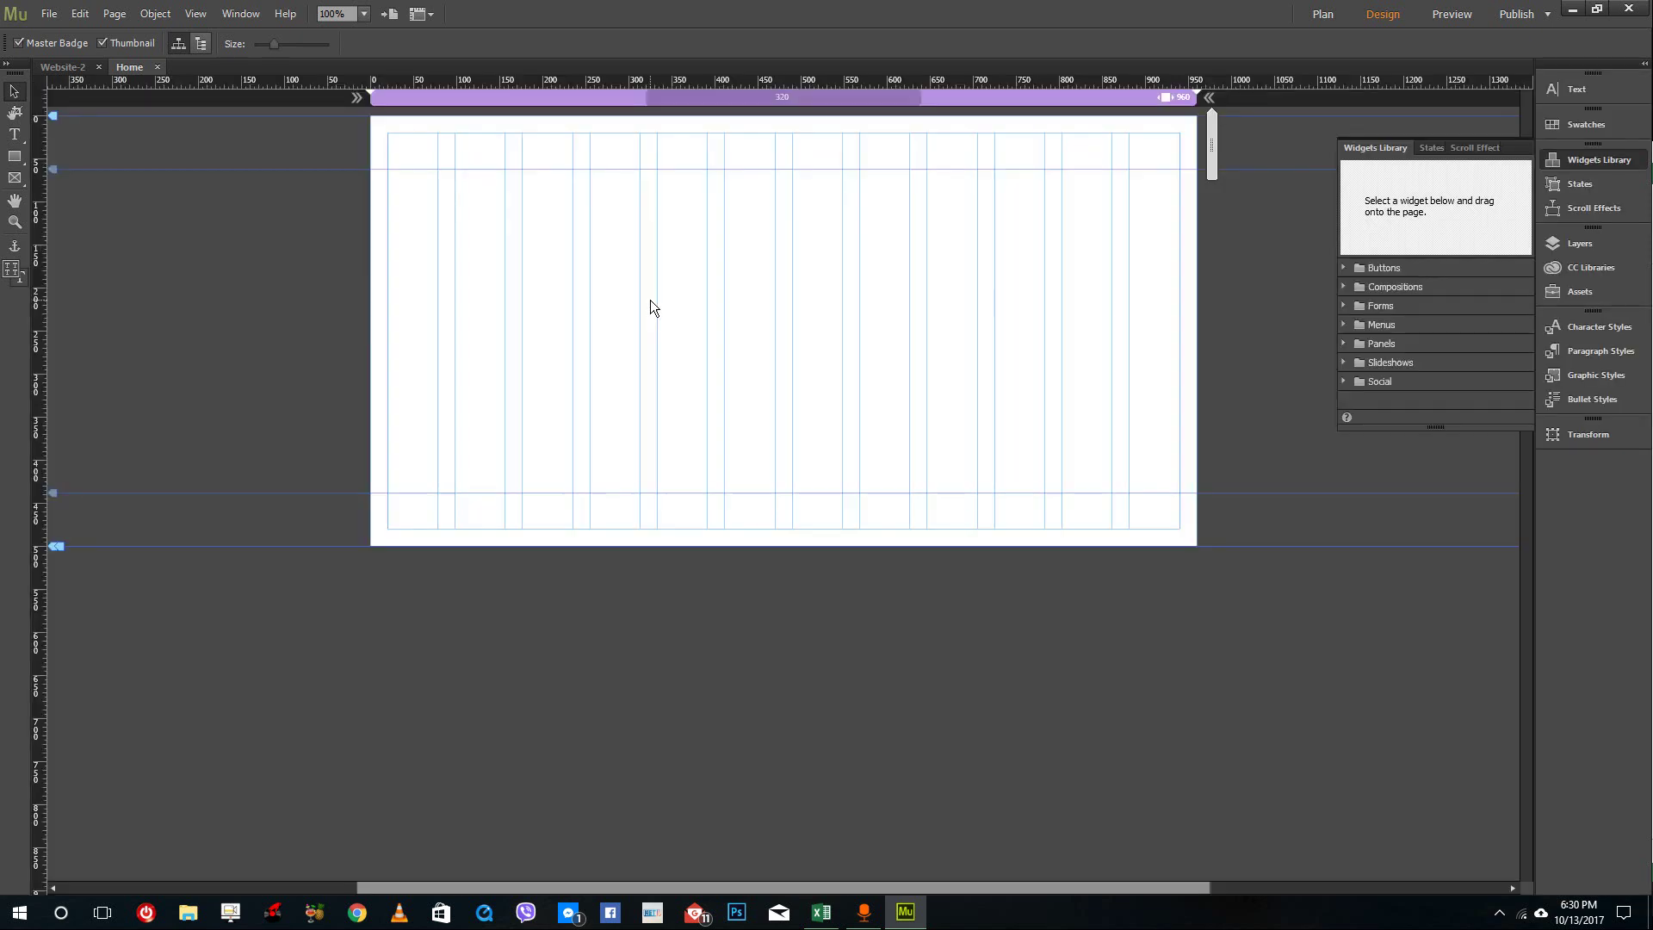
- Set the Home page's breakpoint width to 1200 in its breakpoint properties
{"action": "right_click", "coordinate": [1184, 100]}
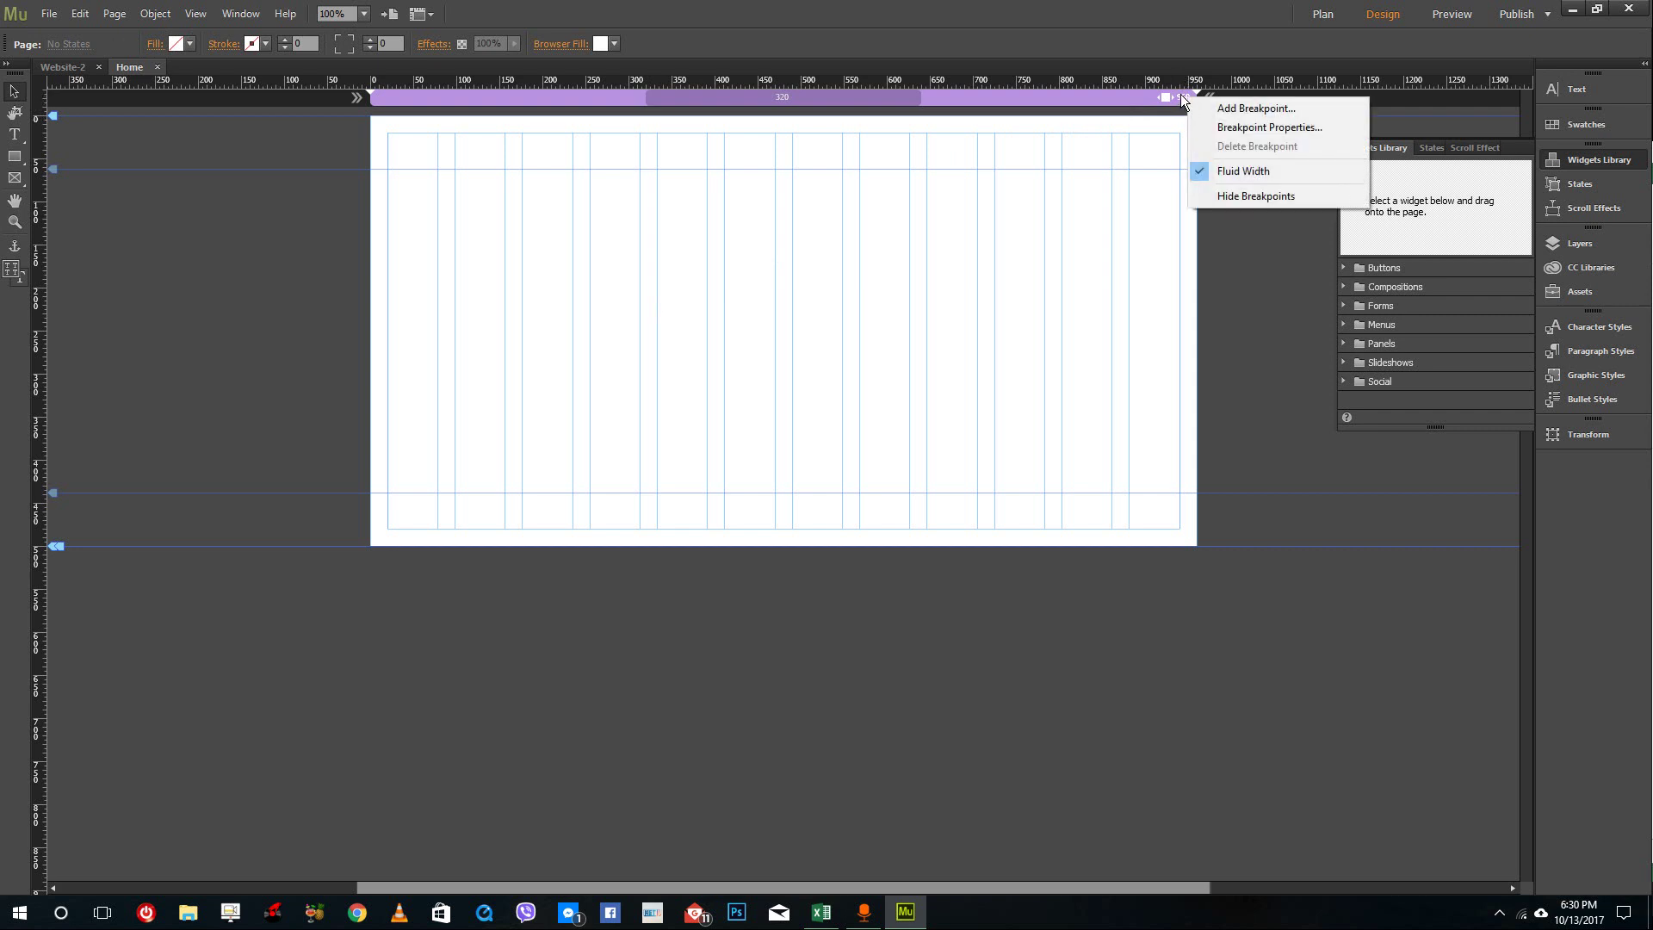
{"action": "left_click", "coordinate": [1283, 125]}
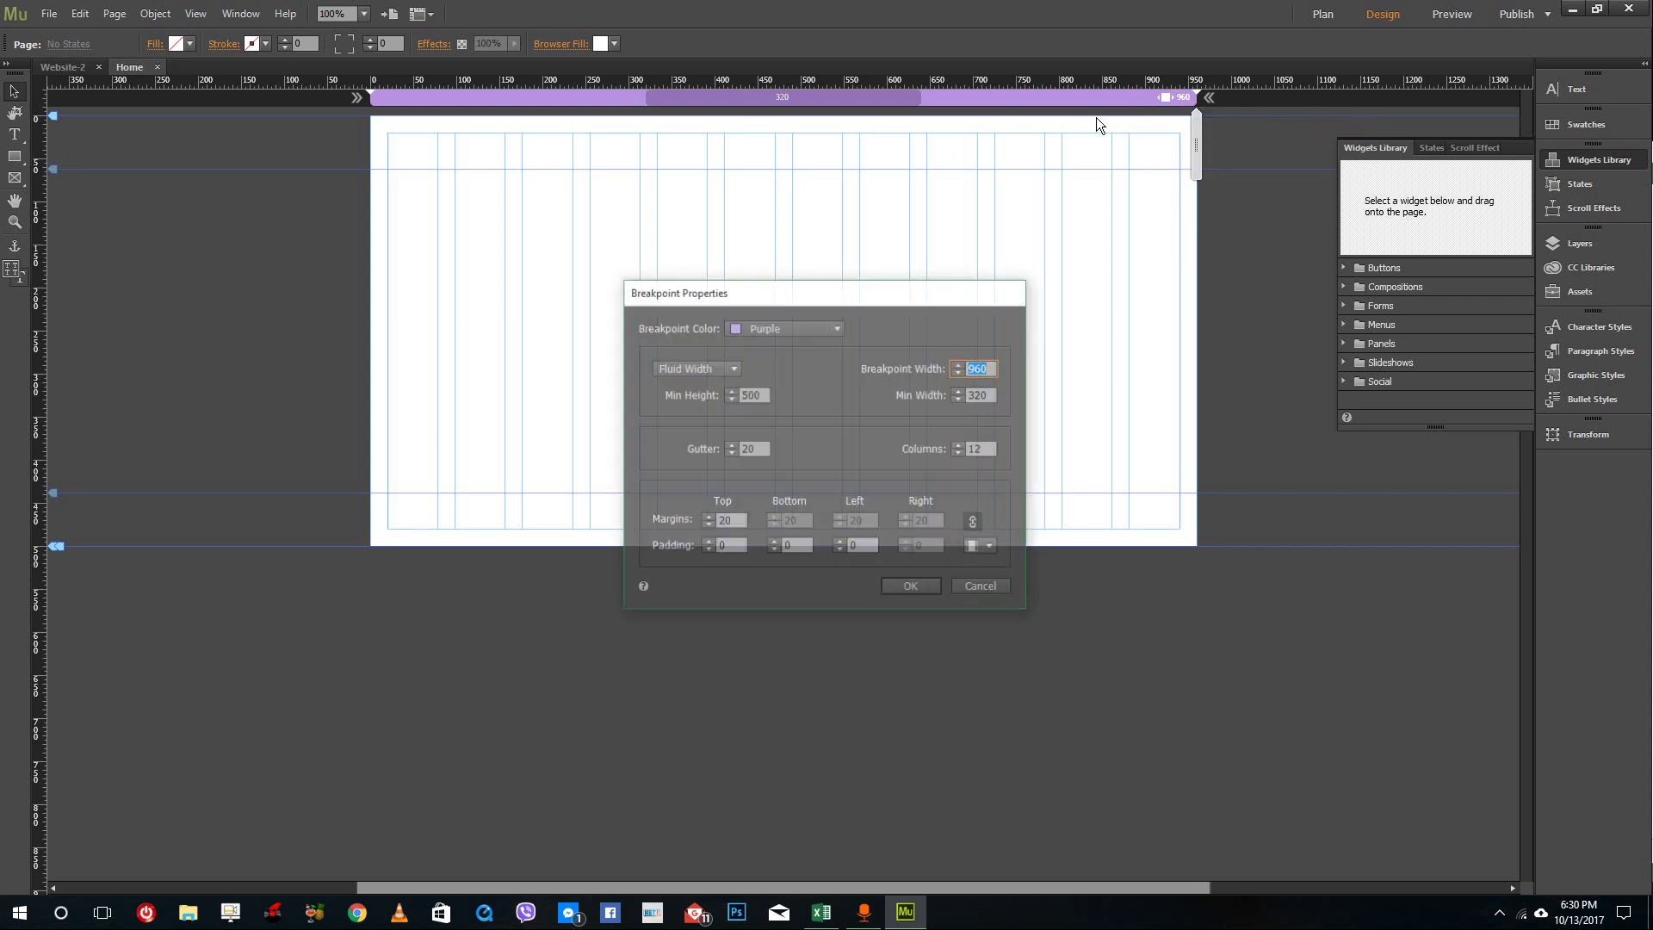
{"action": "left_click", "coordinate": [959, 363]}
{"action": "left_click_drag", "start_coordinate": [990, 365], "coordinate": [938, 370]}
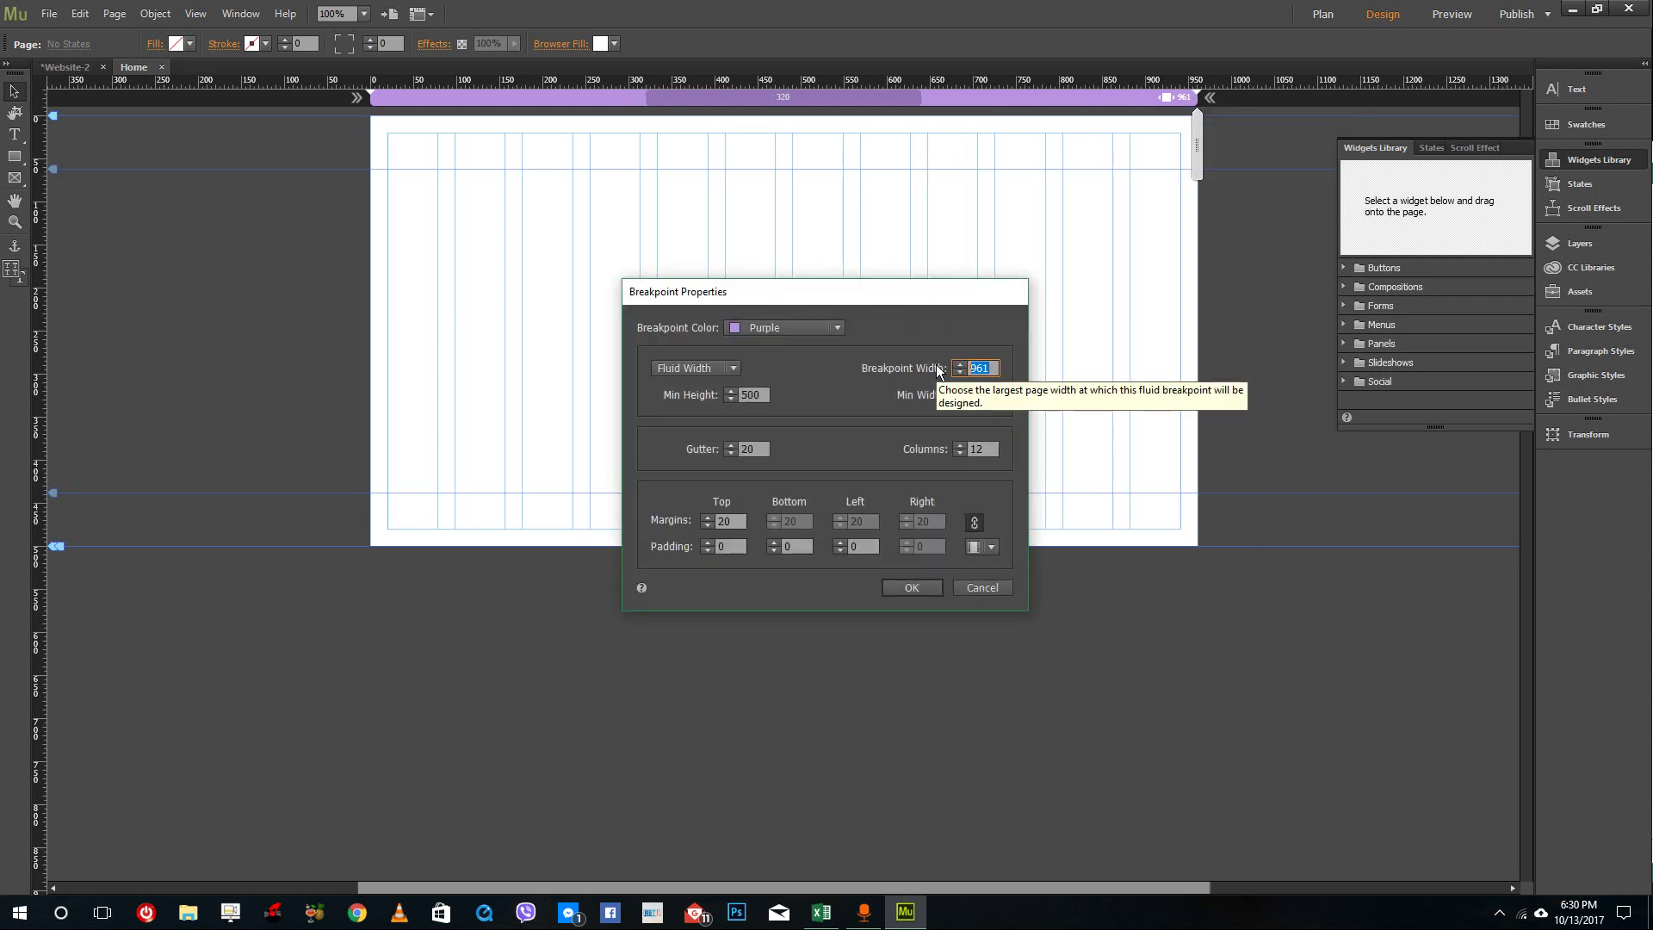
{"action": "type", "text": "1200"}
{"action": "left_click", "coordinate": [928, 587]}
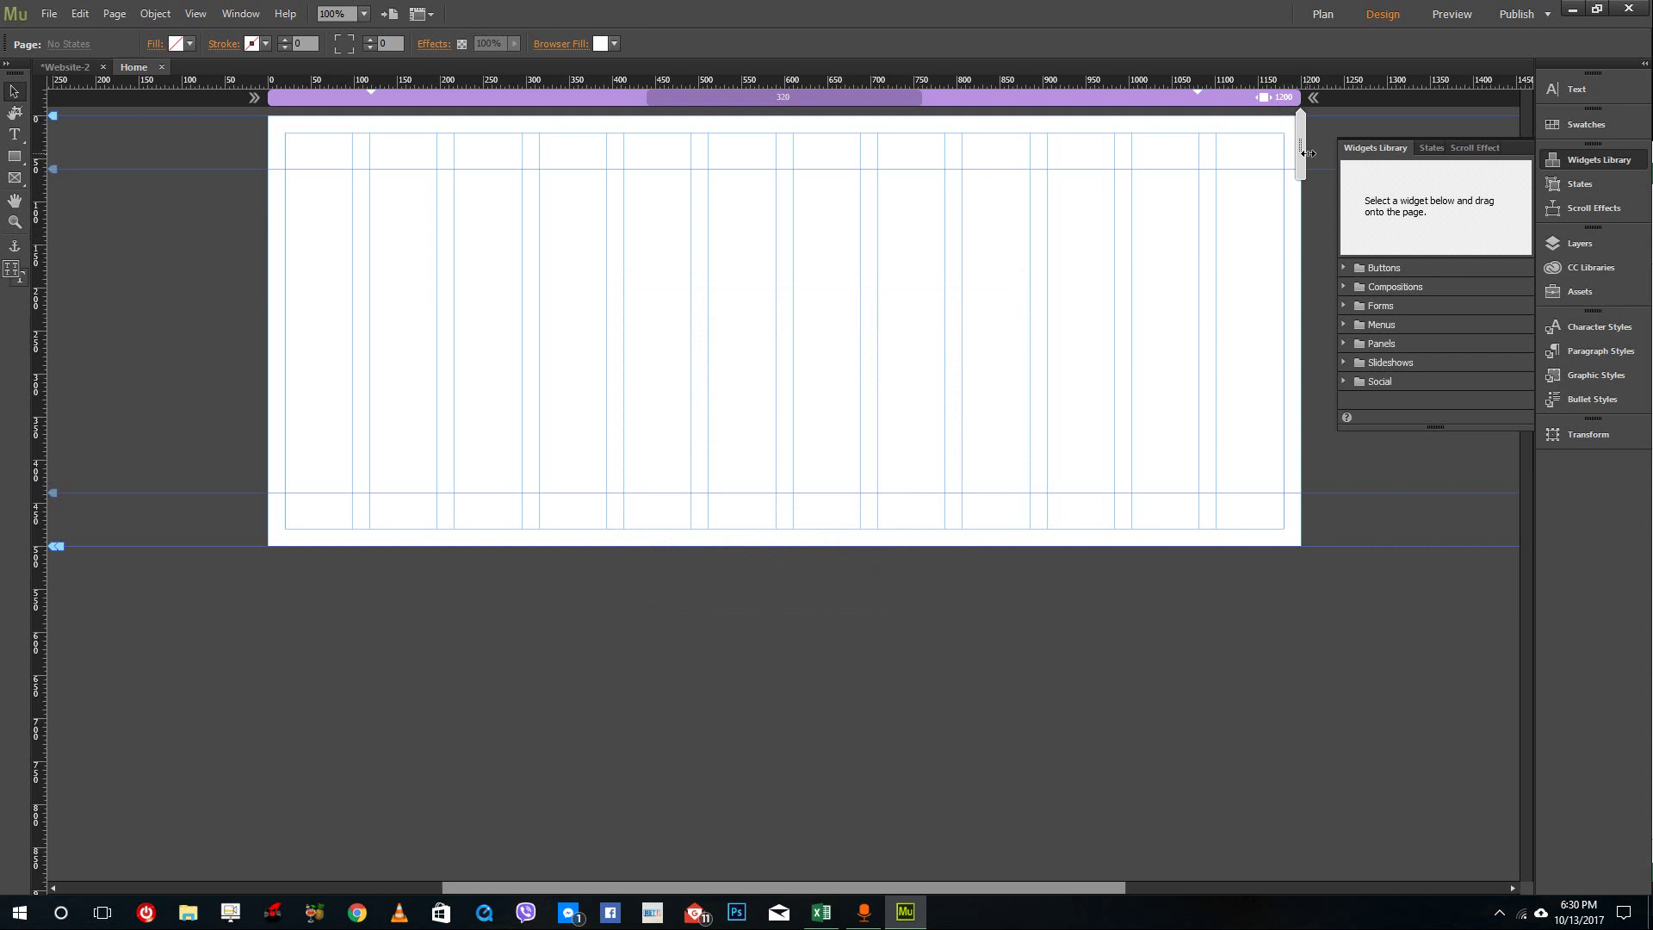
- Add a breakpoint near 800 px, then set its width to 800 and its columns to 8
{"action": "left_click_drag", "start_coordinate": [1299, 152], "coordinate": [1113, 112]}
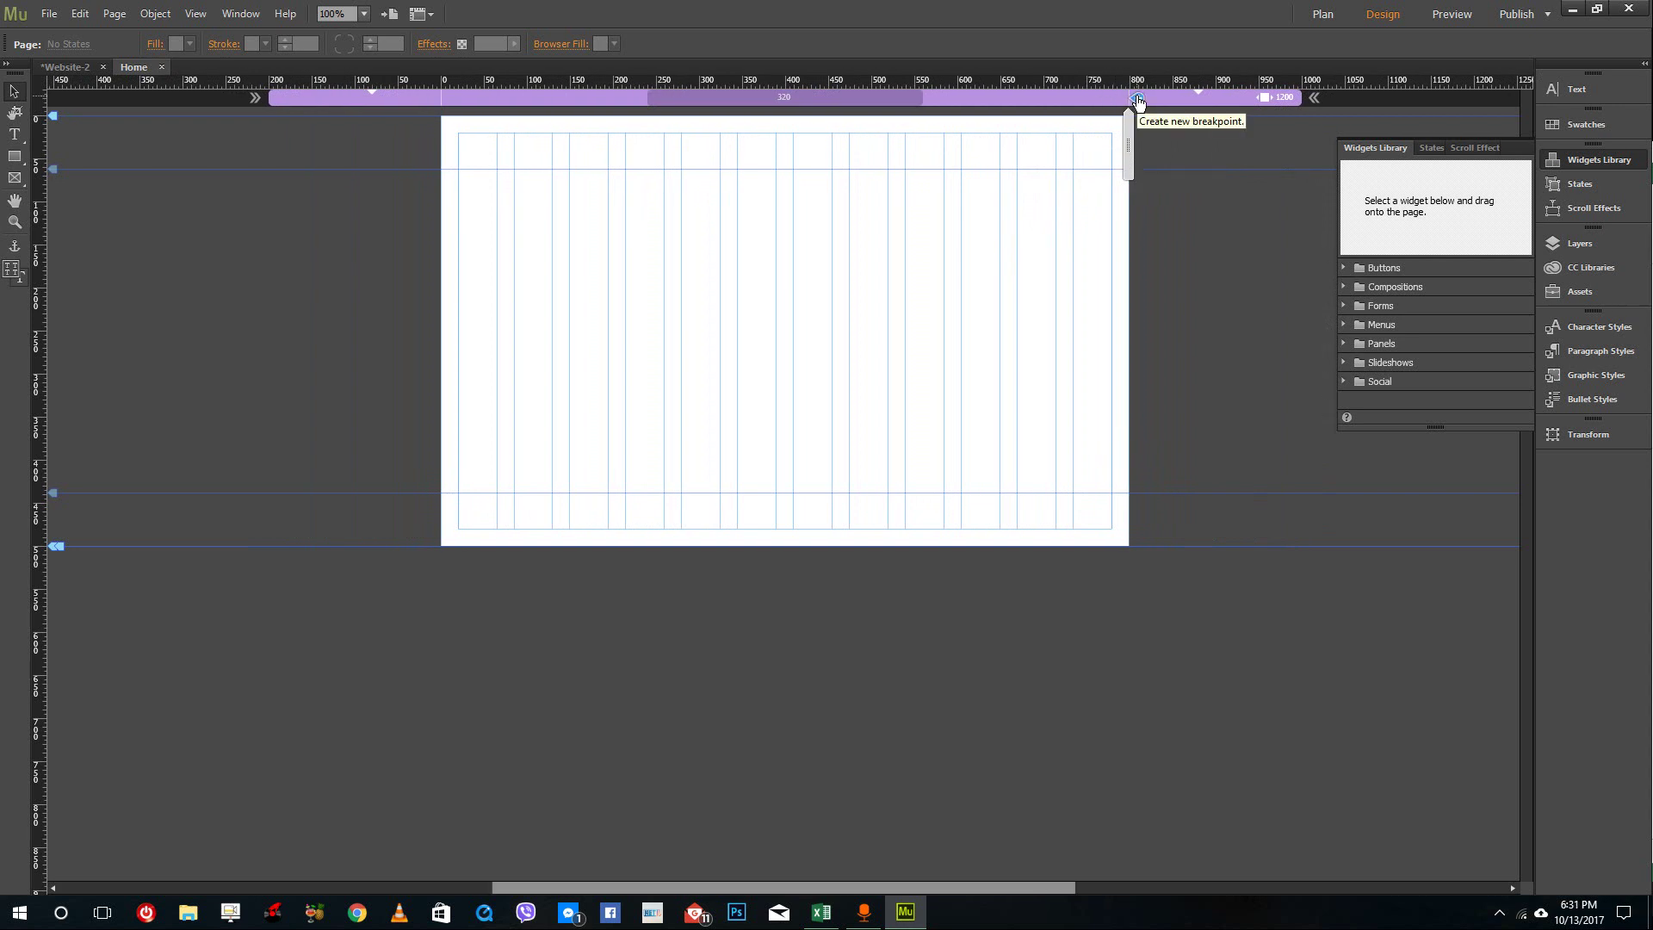
{"action": "left_click", "coordinate": [1137, 101]}
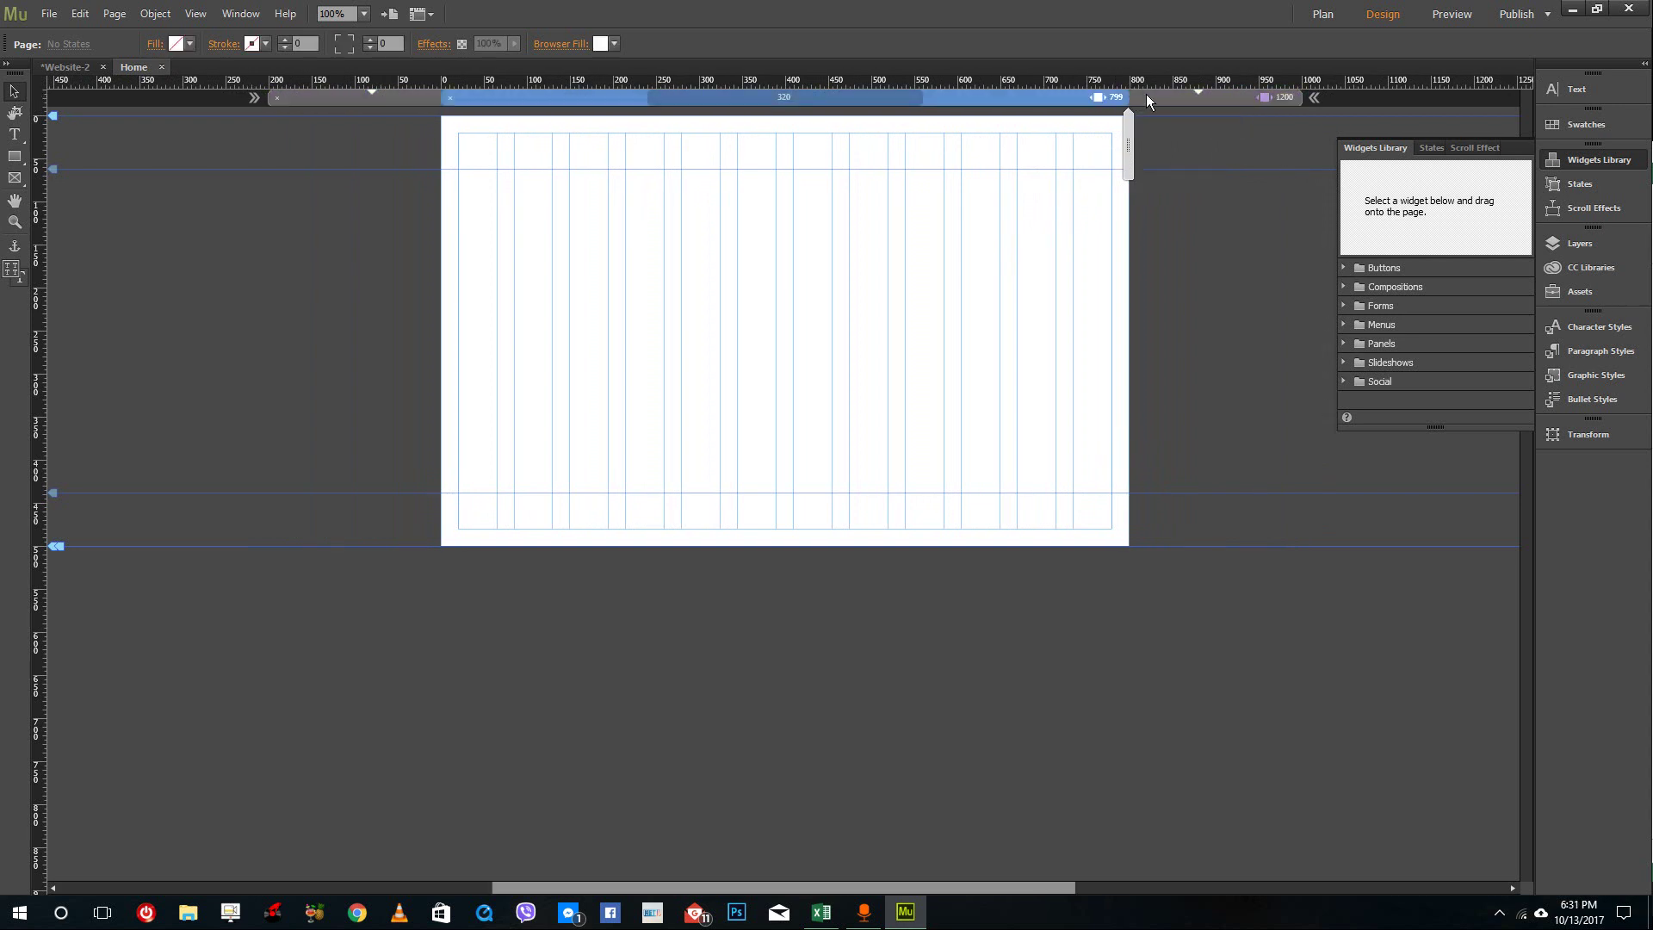
{"action": "right_click", "coordinate": [1113, 98]}
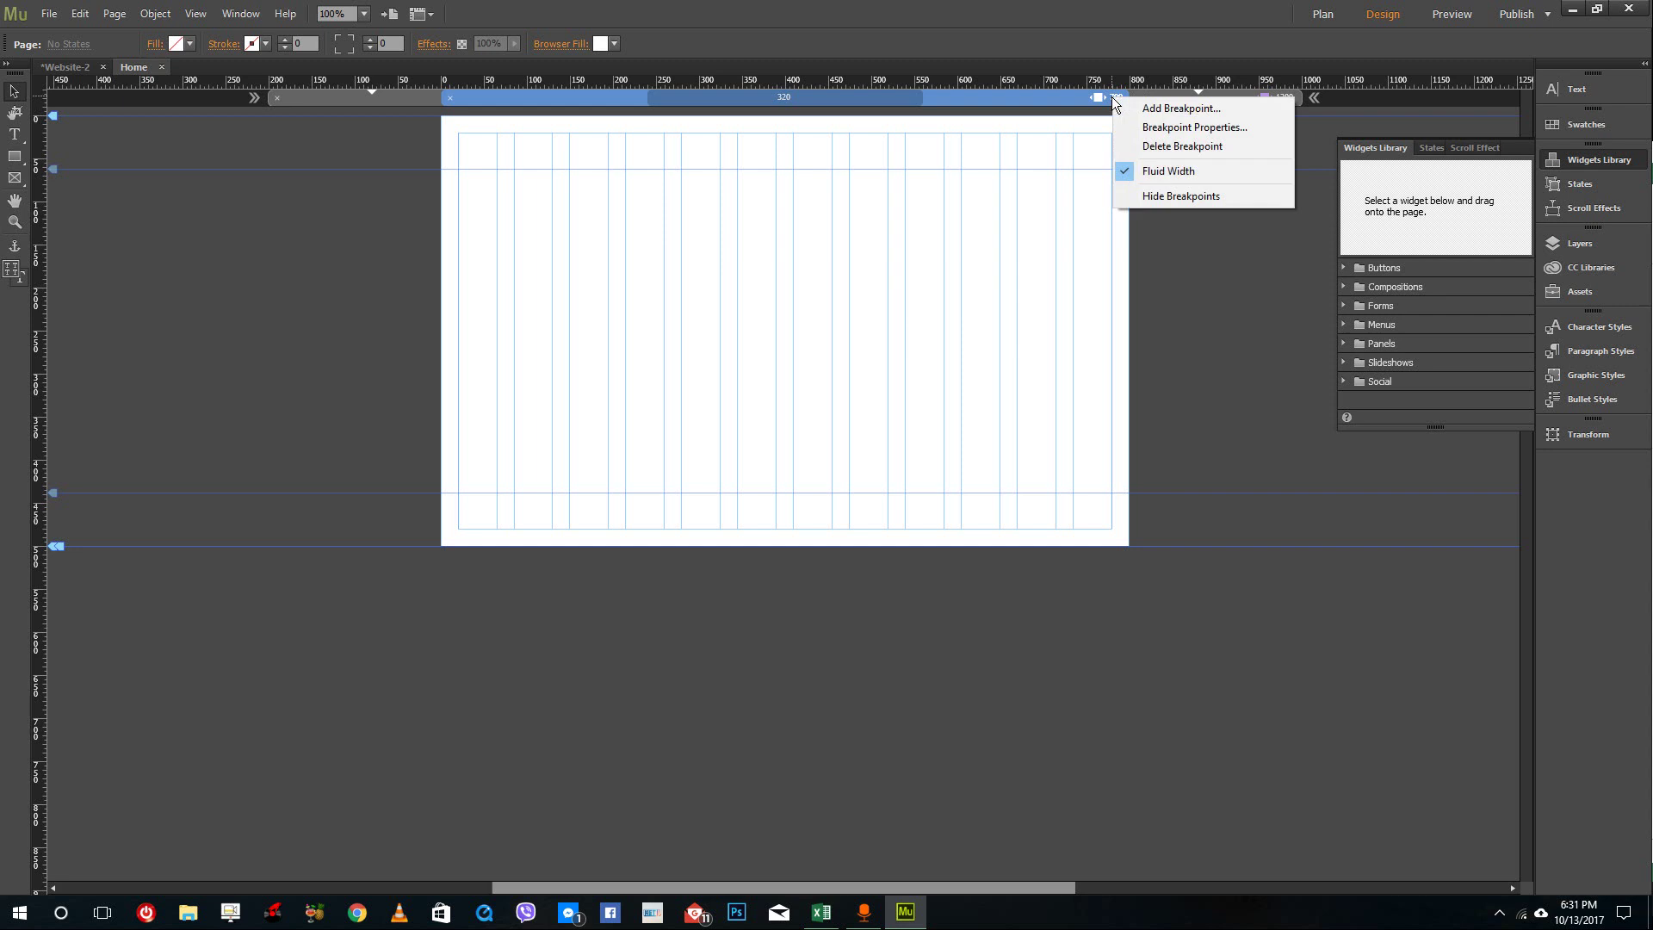
{"action": "left_click", "coordinate": [1195, 129]}
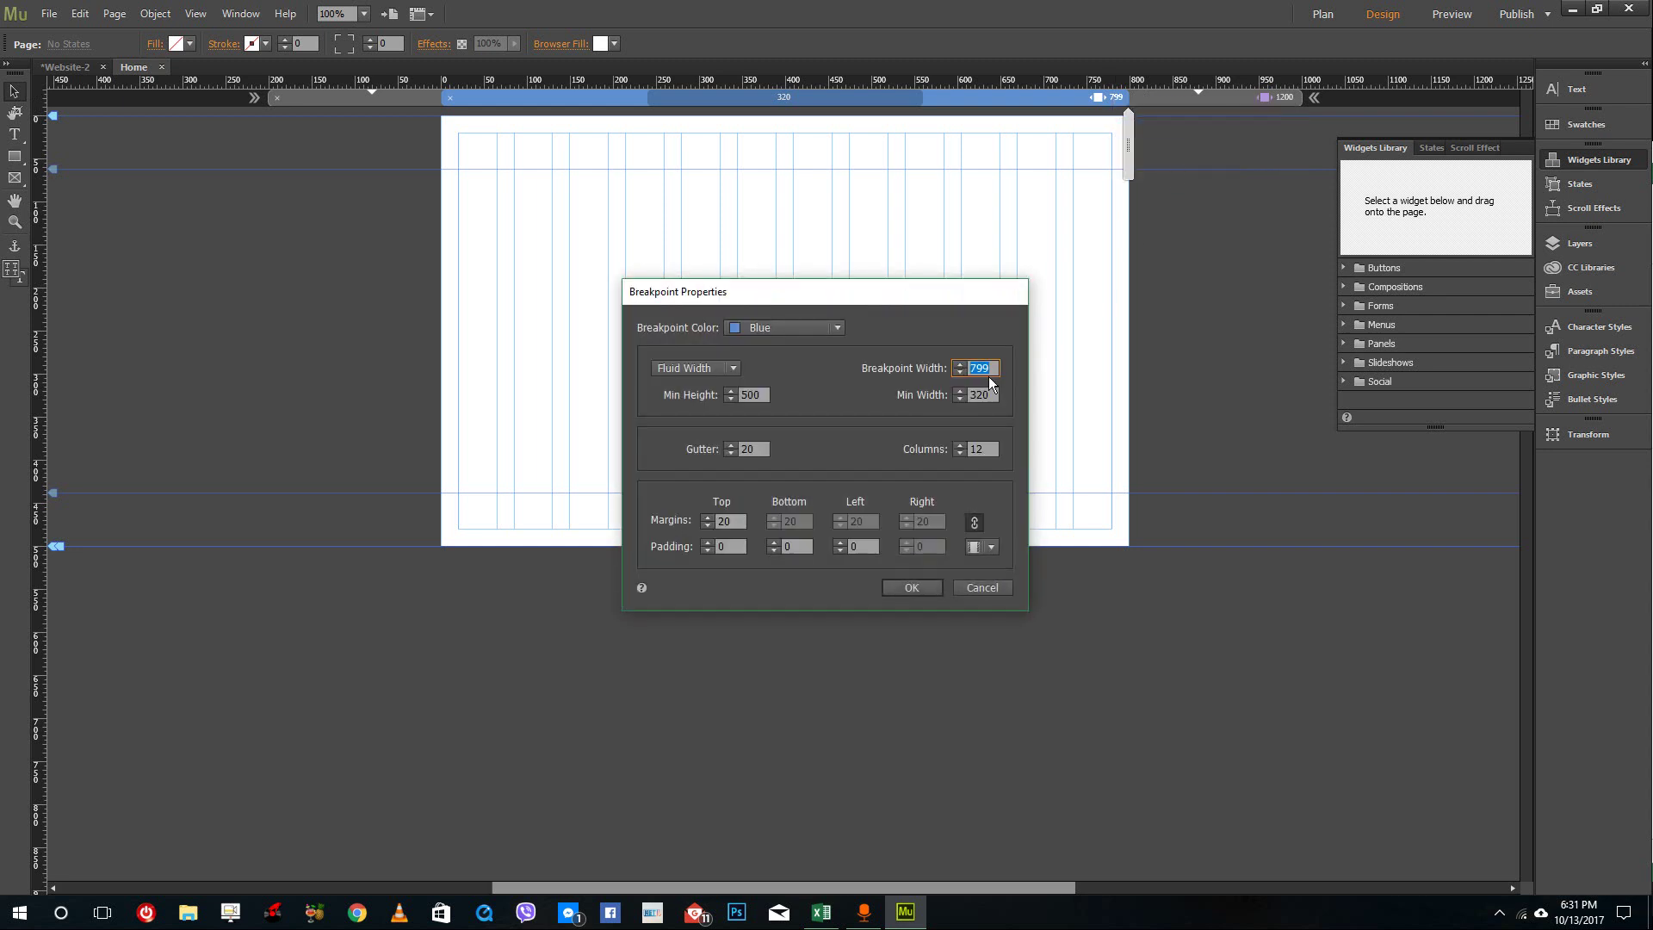
{"action": "left_click", "coordinate": [960, 365]}
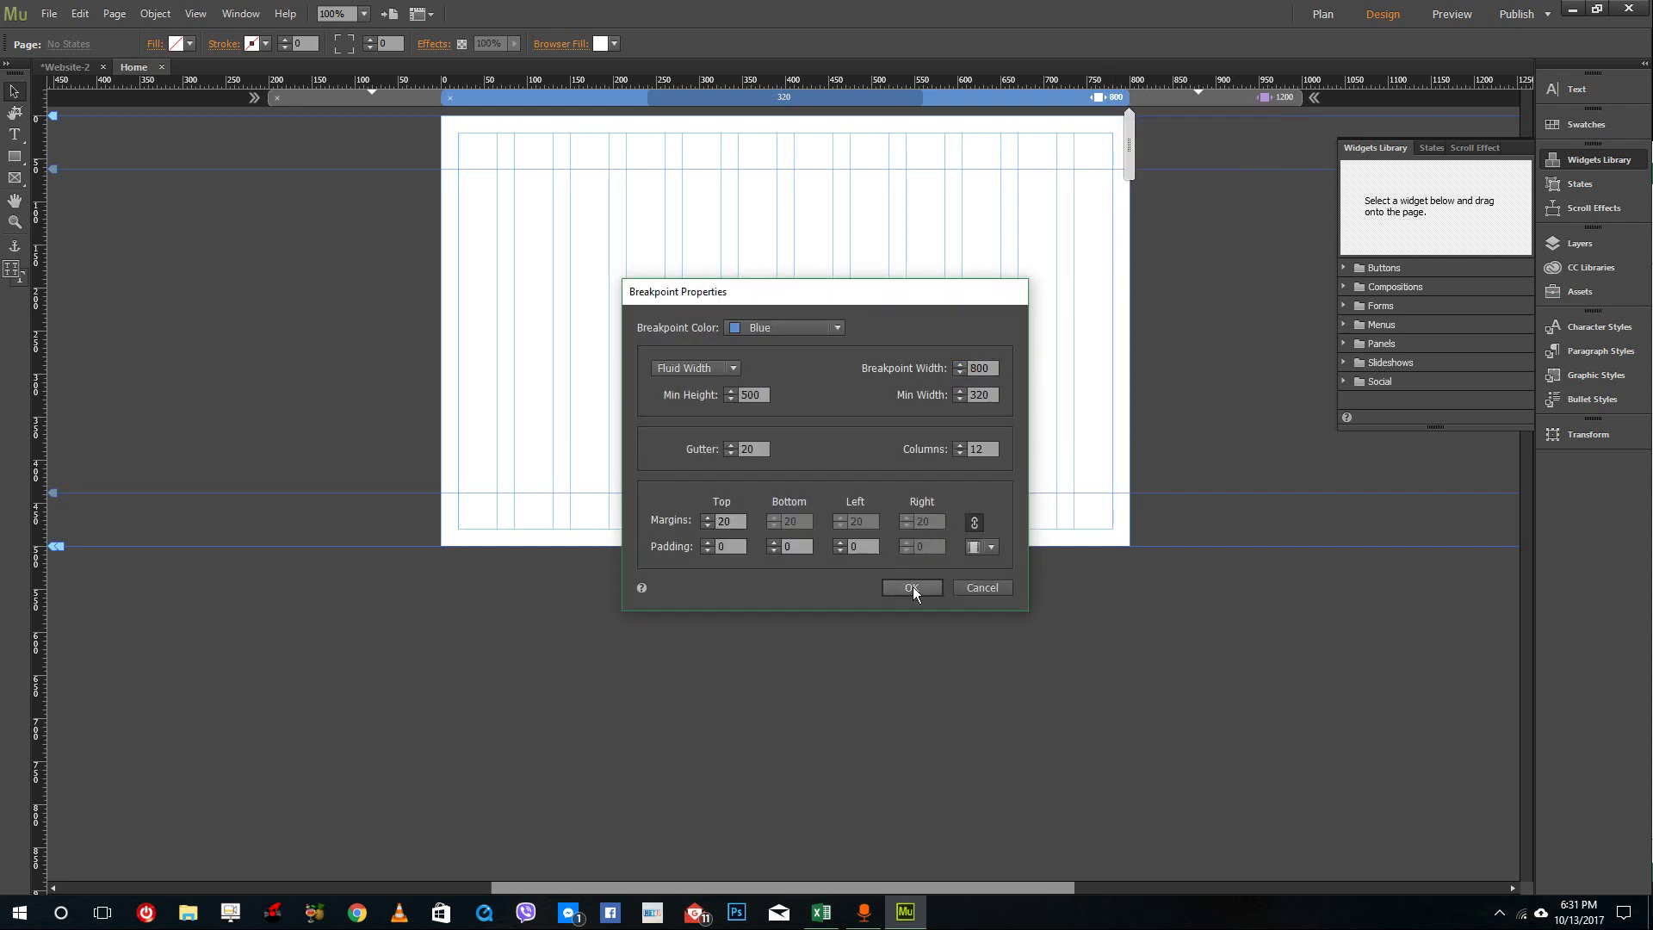
{"action": "left_click", "coordinate": [948, 447]}
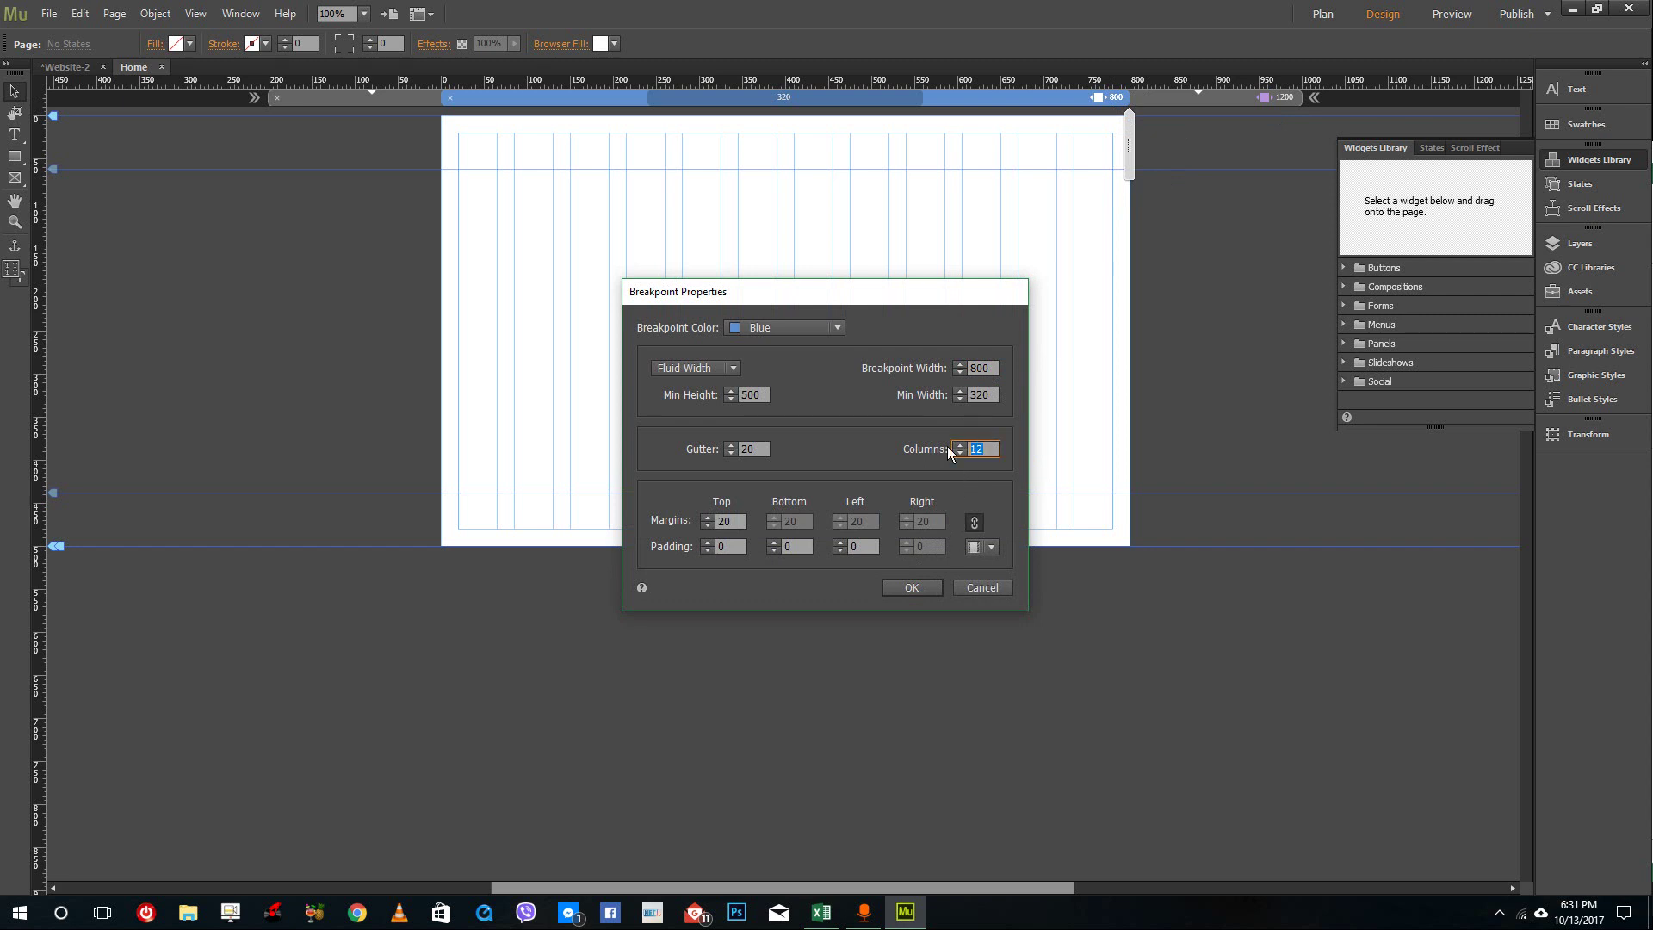
{"action": "type", "text": "8"}
{"action": "left_click", "coordinate": [923, 586]}
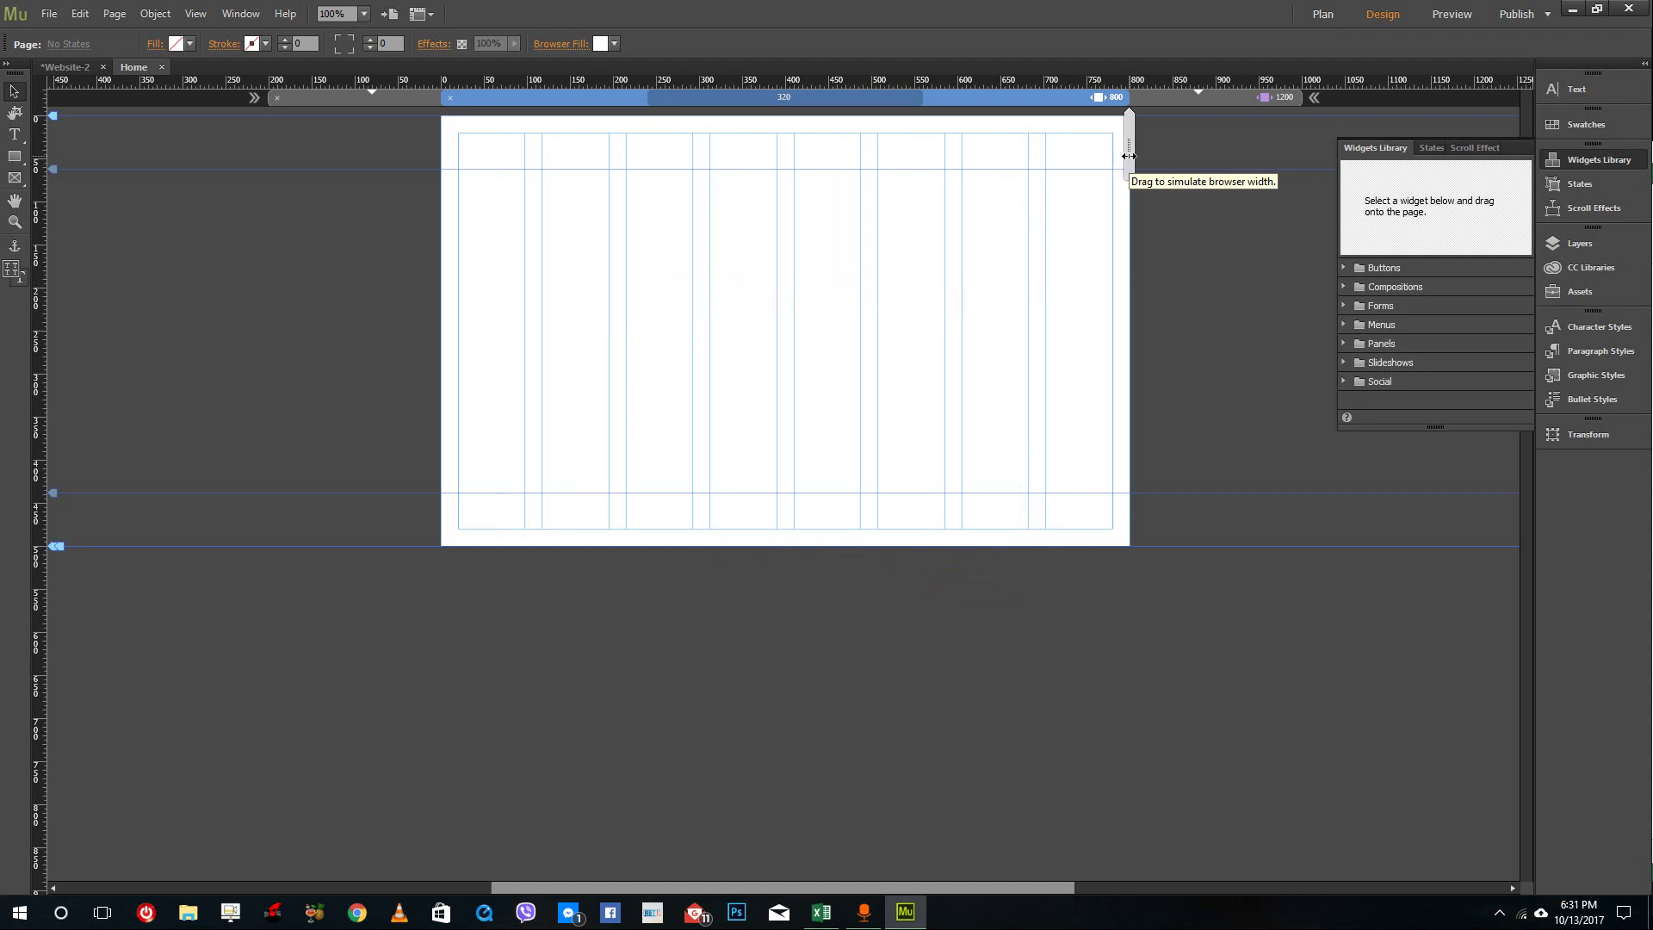
- Add a third breakpoint below the 800 px one and set its width to 500
{"action": "left_click_drag", "start_coordinate": [1128, 155], "coordinate": [1000, 176]}
{"action": "left_click", "coordinate": [1005, 104]}
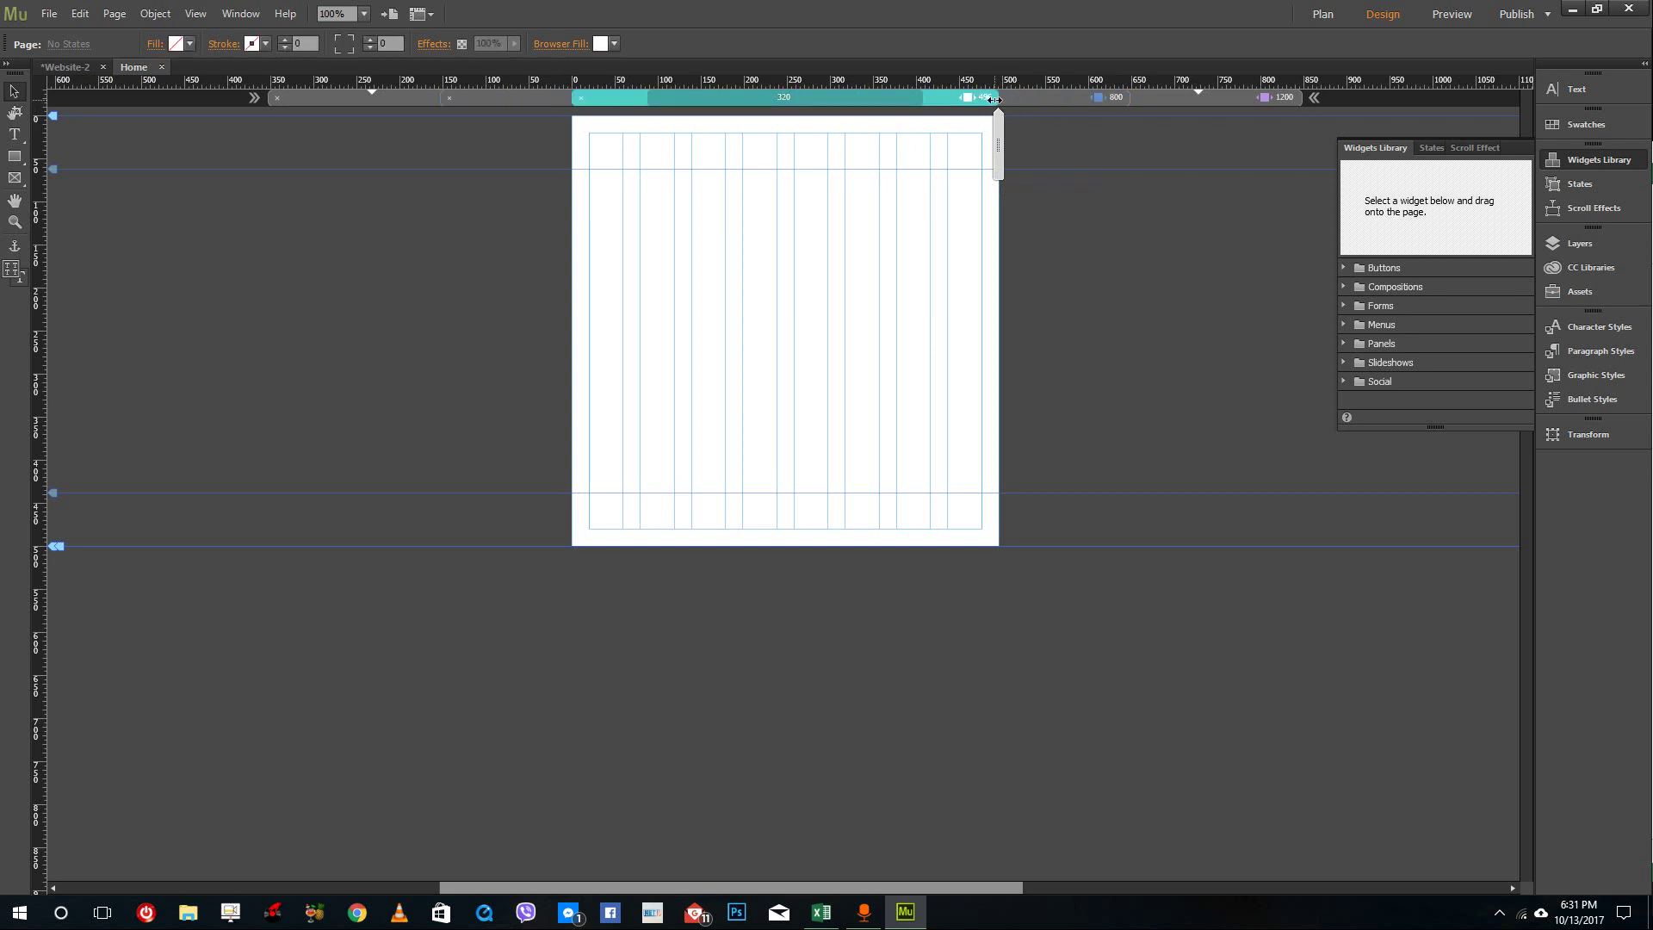
{"action": "right_click", "coordinate": [994, 100]}
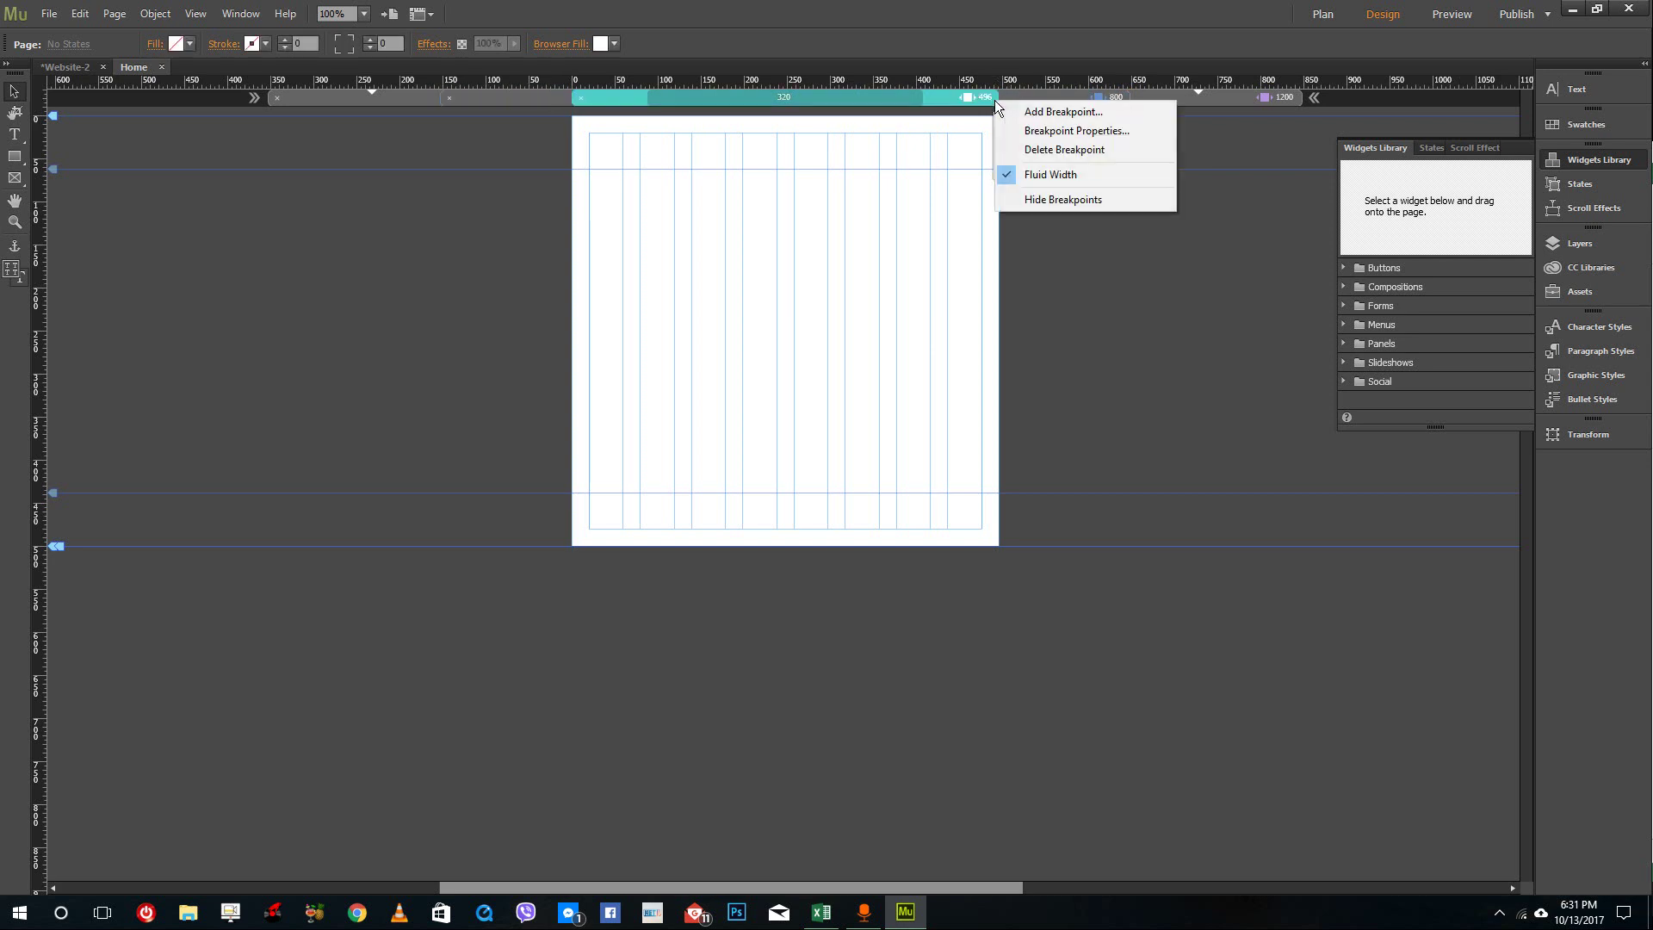
{"action": "left_click", "coordinate": [1076, 131]}
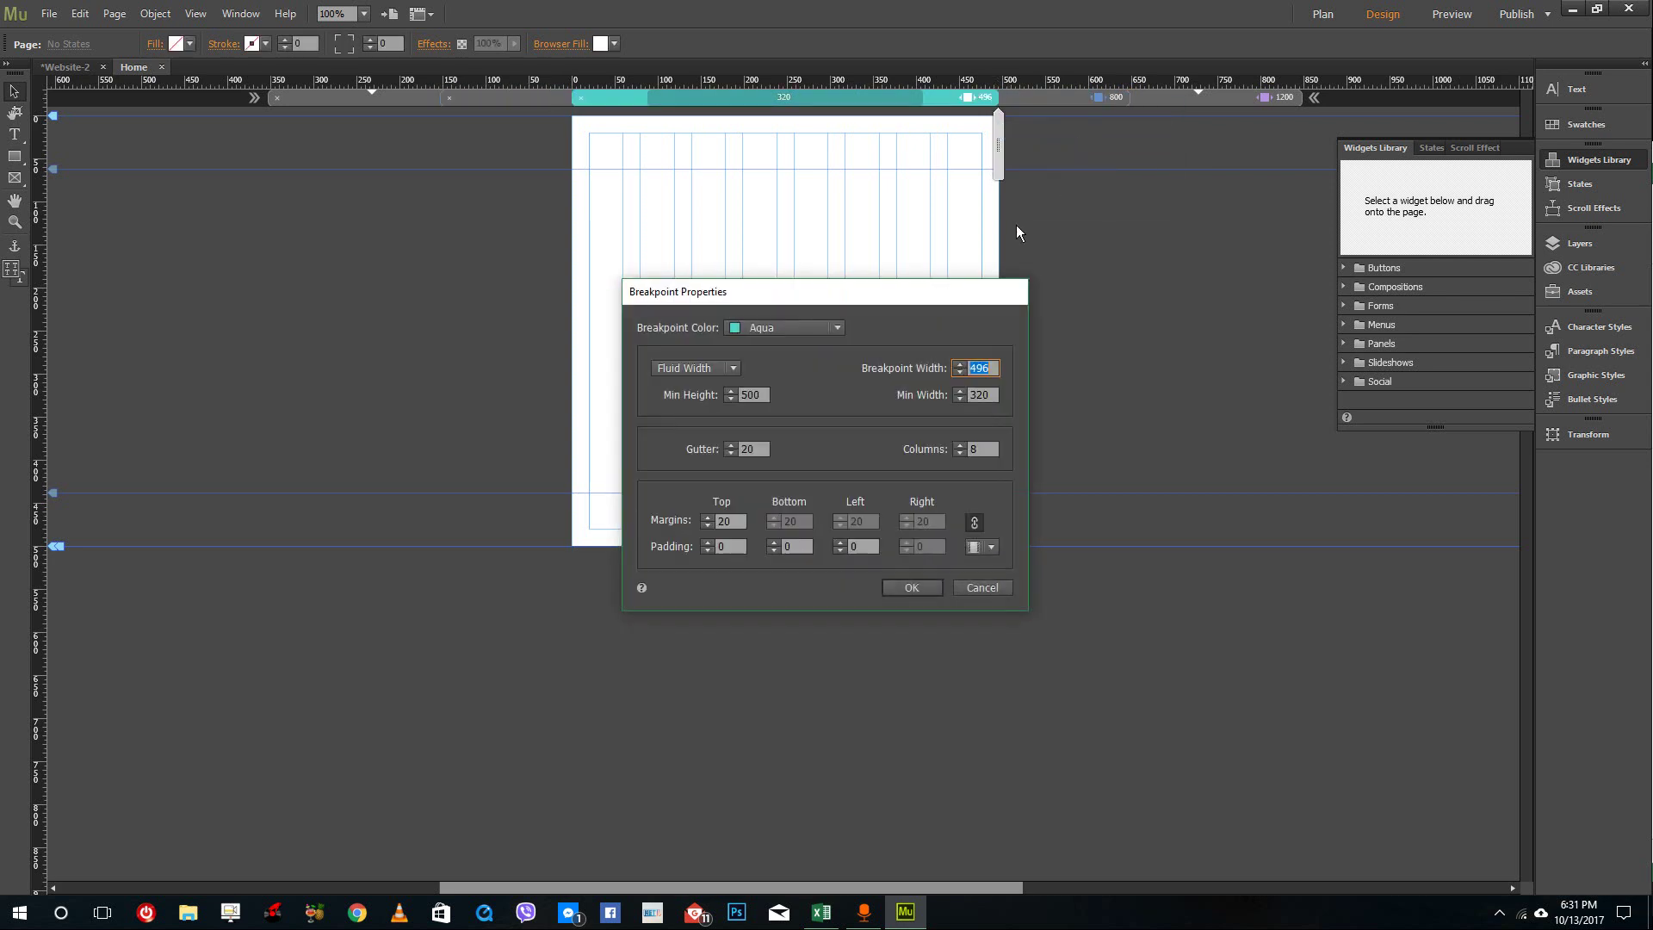
{"action": "left_click", "coordinate": [731, 368]}
{"action": "left_click", "coordinate": [732, 395]}
{"action": "left_click", "coordinate": [991, 365]}
{"action": "type", "text": "500"}
{"action": "left_click", "coordinate": [920, 593]}
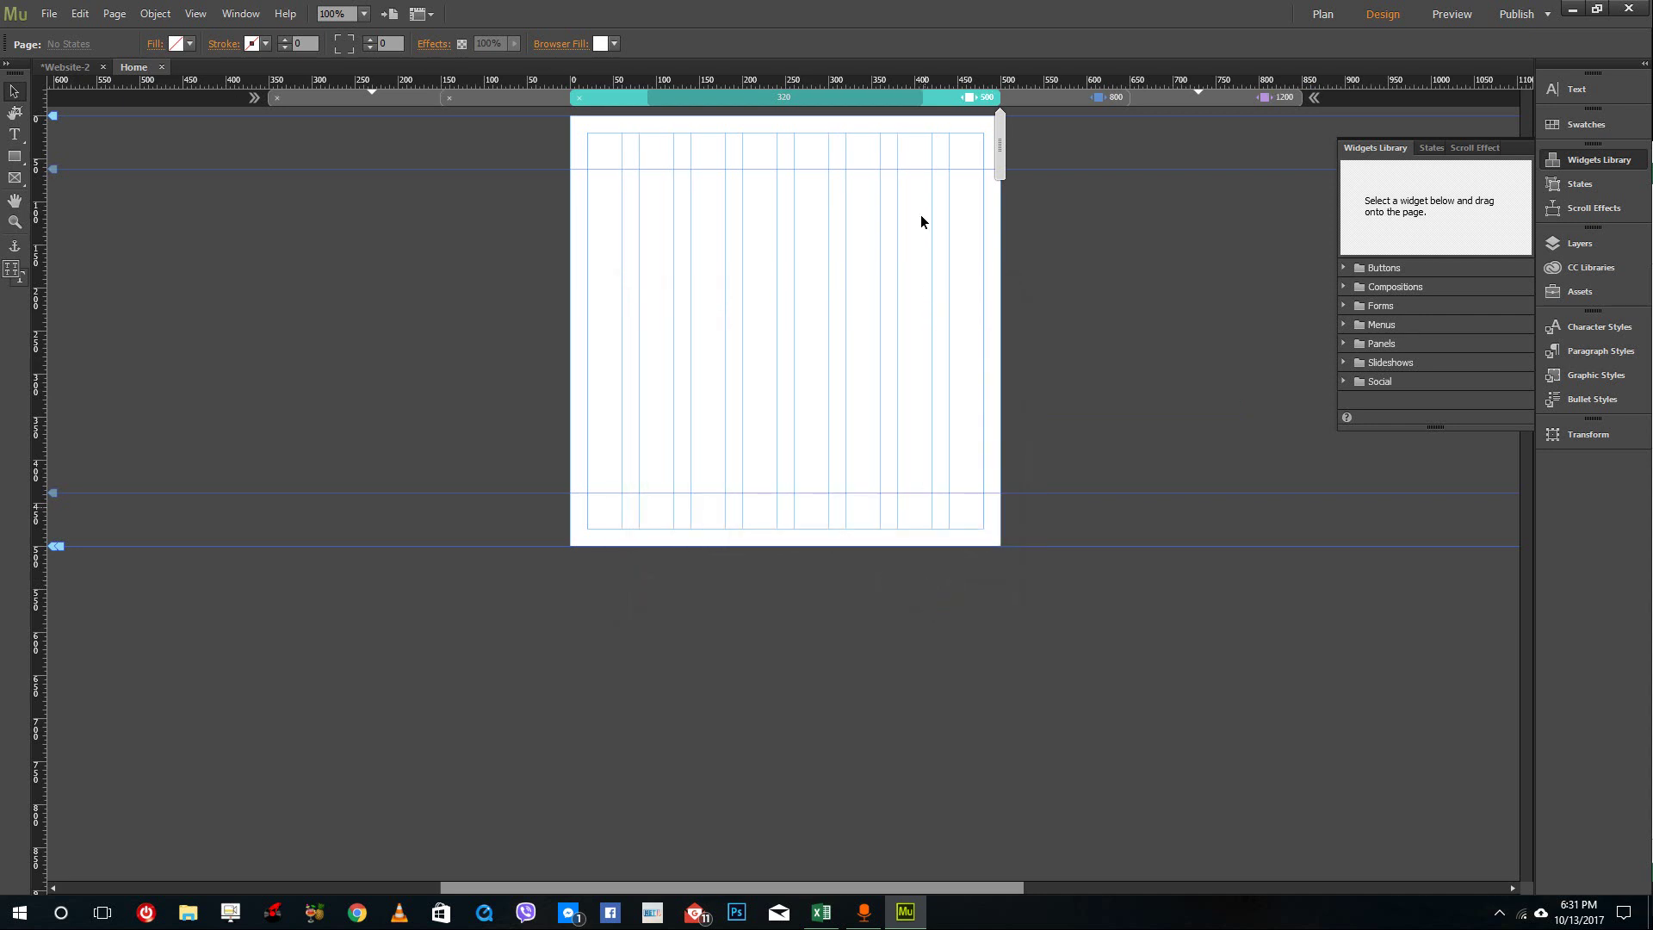
- Set the 500 px breakpoint's column count to 4
{"action": "right_click", "coordinate": [991, 106]}
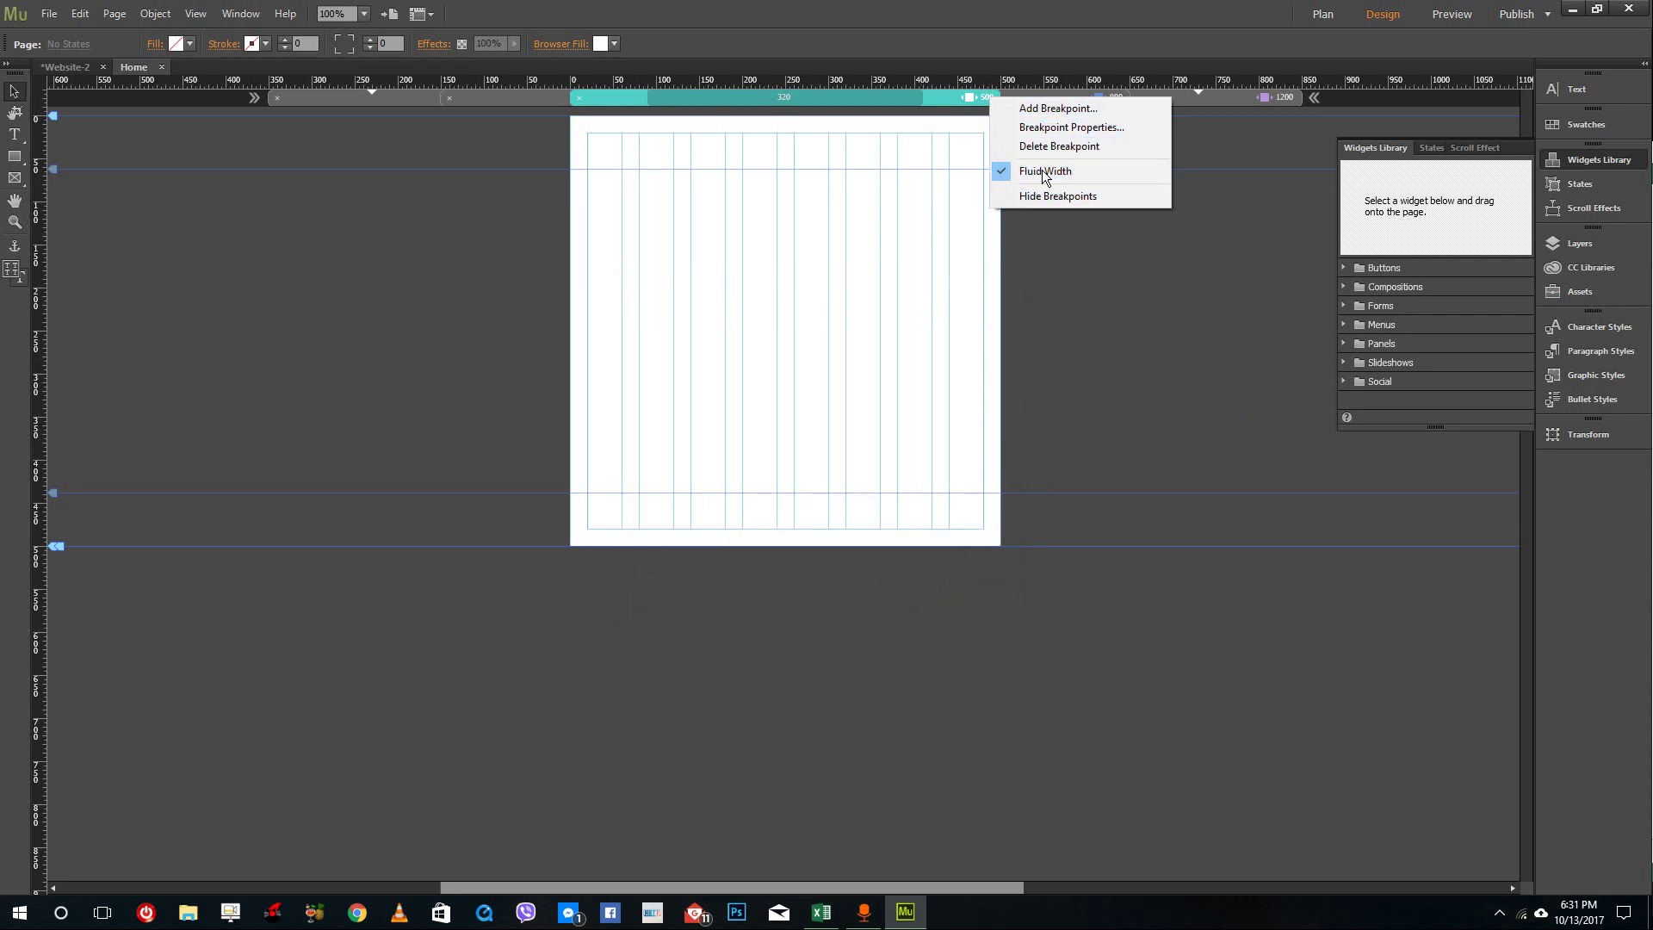
{"action": "left_click", "coordinate": [1066, 128]}
{"action": "left_click", "coordinate": [988, 448]}
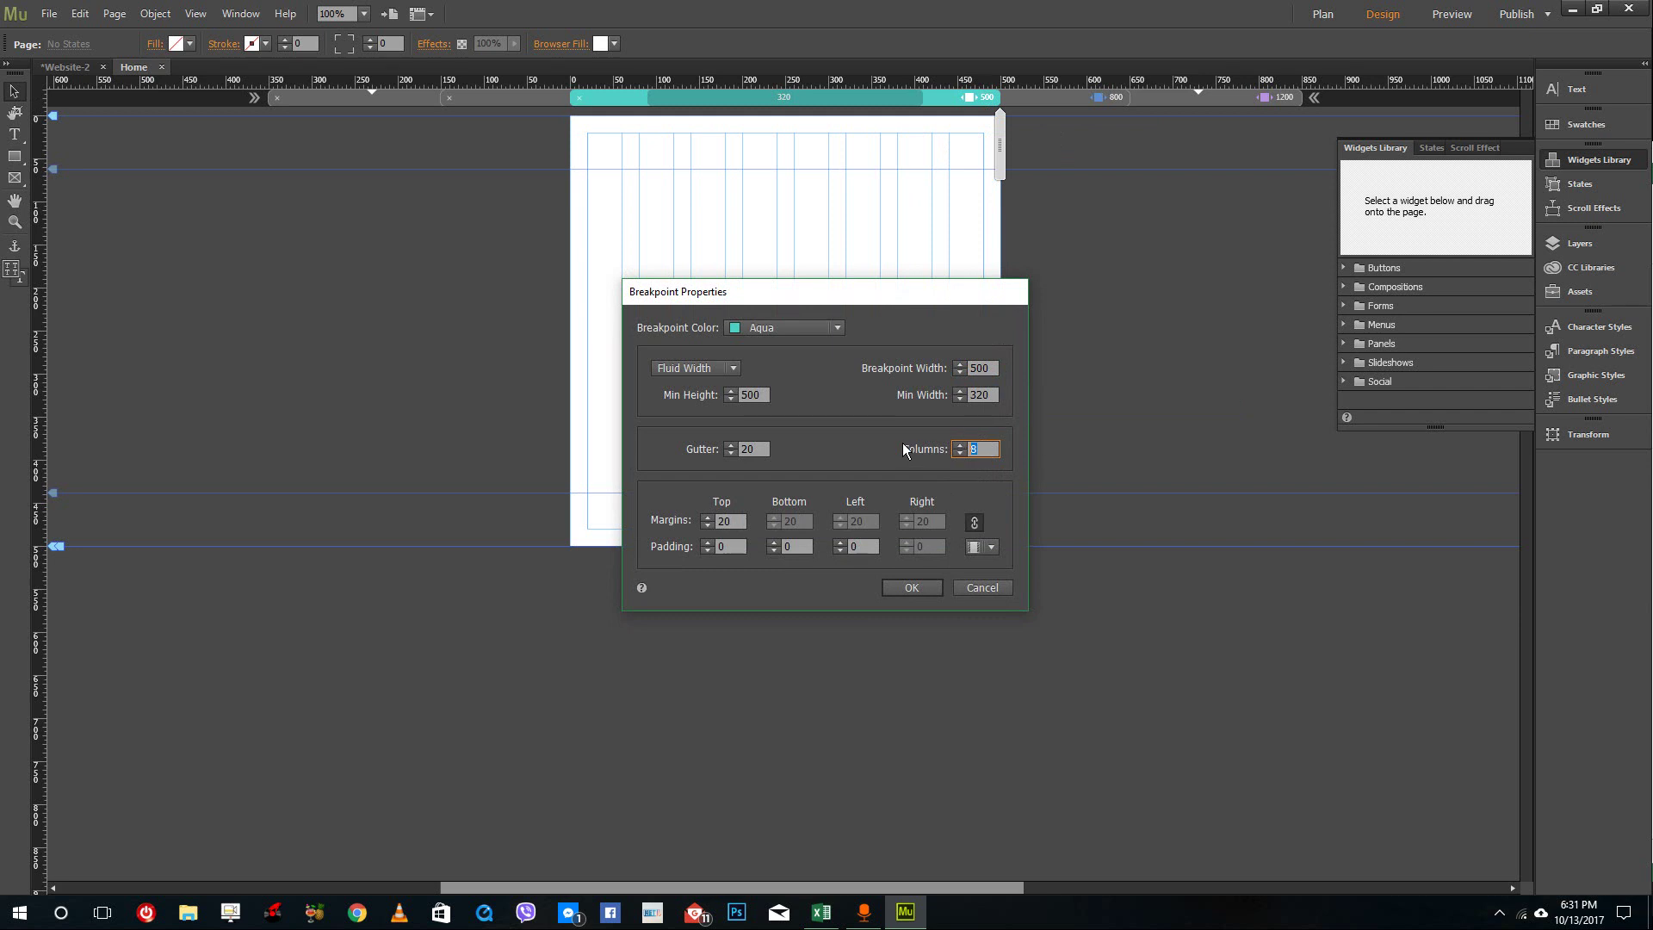
{"action": "left_click", "coordinate": [911, 587]}
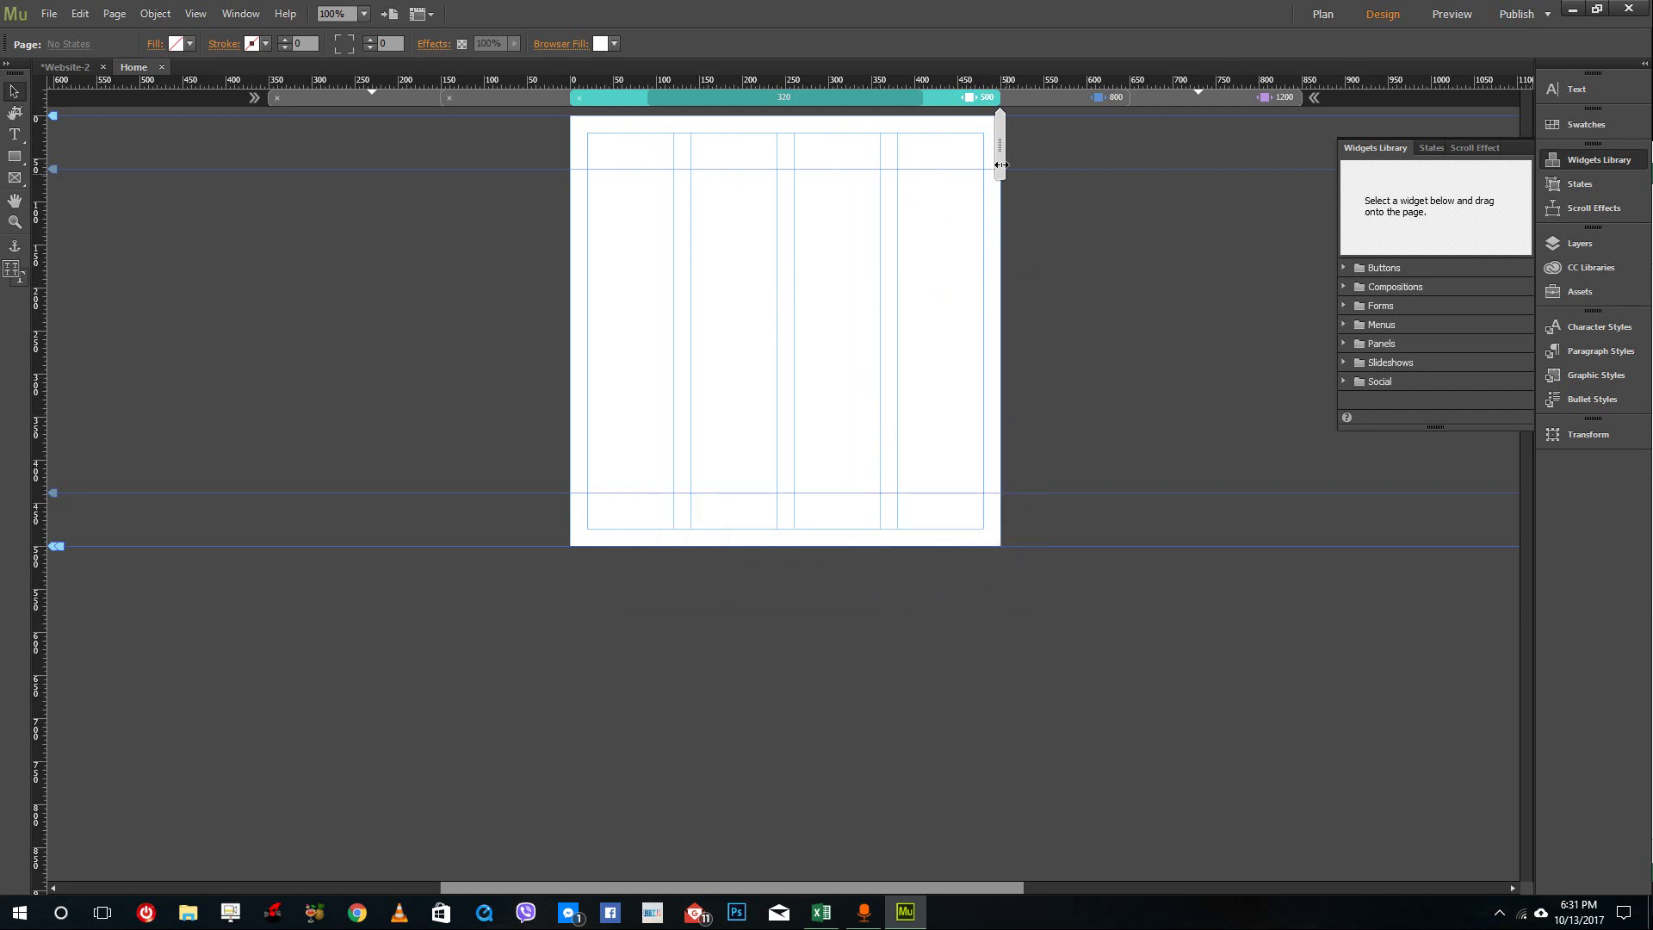
- At the 1200 px breakpoint, draw a text frame about 373 by 124 px over the first four columns, reading "This is a paragraph."
{"action": "left_click_drag", "start_coordinate": [1001, 164], "coordinate": [1302, 186]}
{"action": "left_click", "coordinate": [15, 156]}
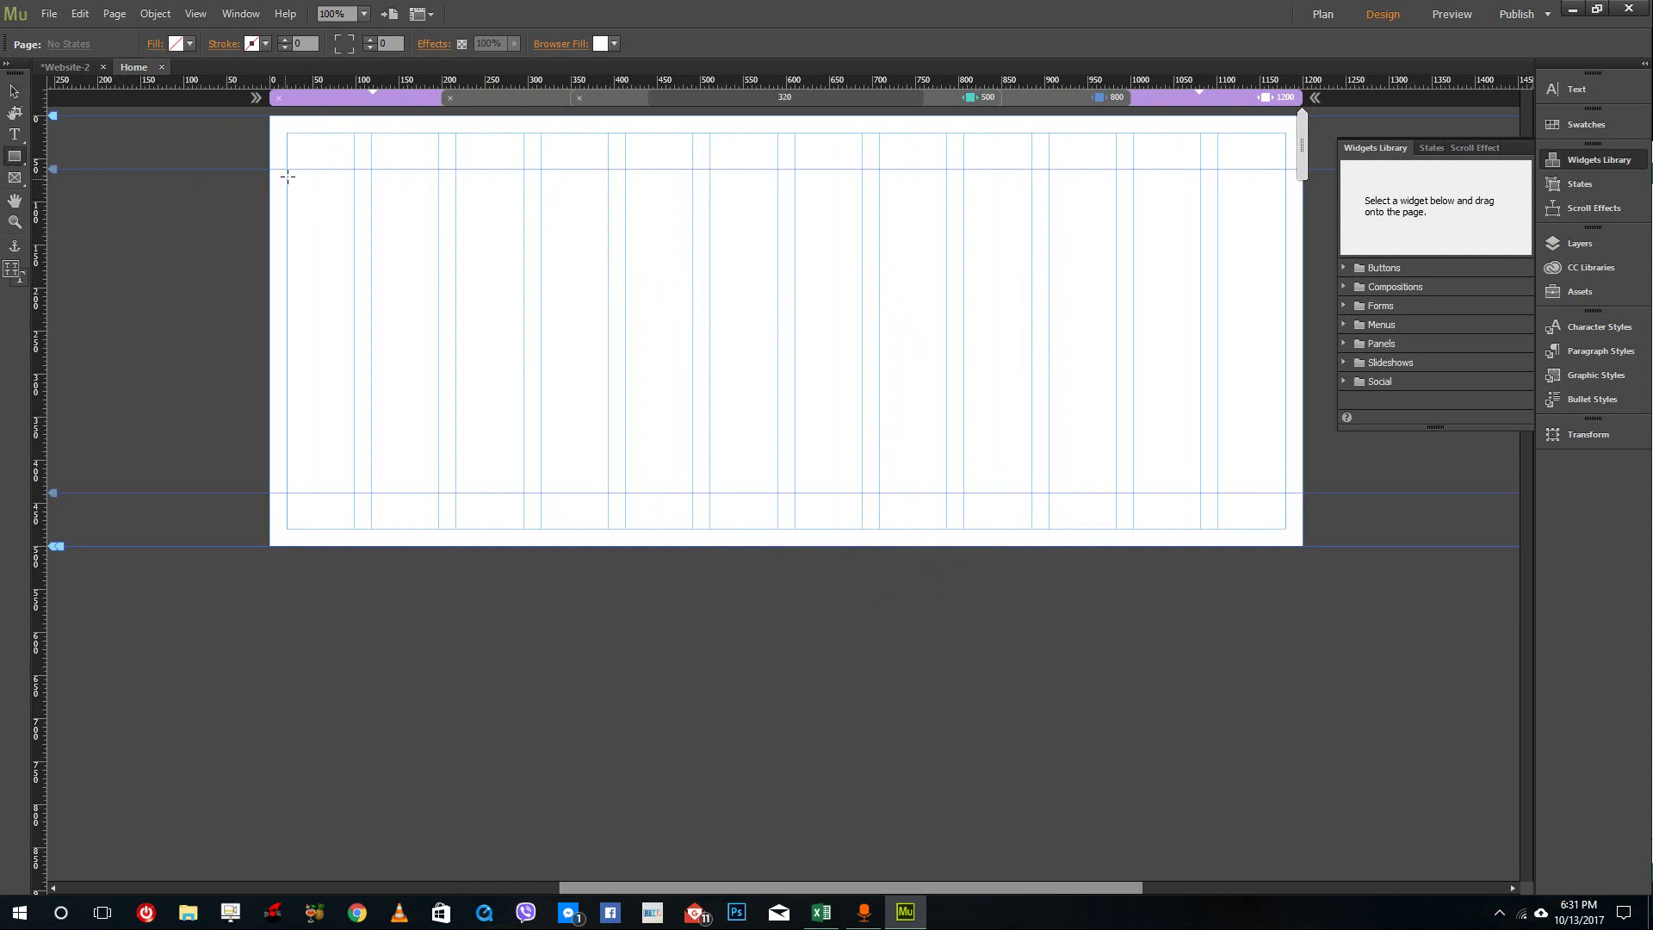
{"action": "left_click", "coordinate": [14, 134]}
{"action": "left_click_drag", "start_coordinate": [287, 178], "coordinate": [584, 290]}
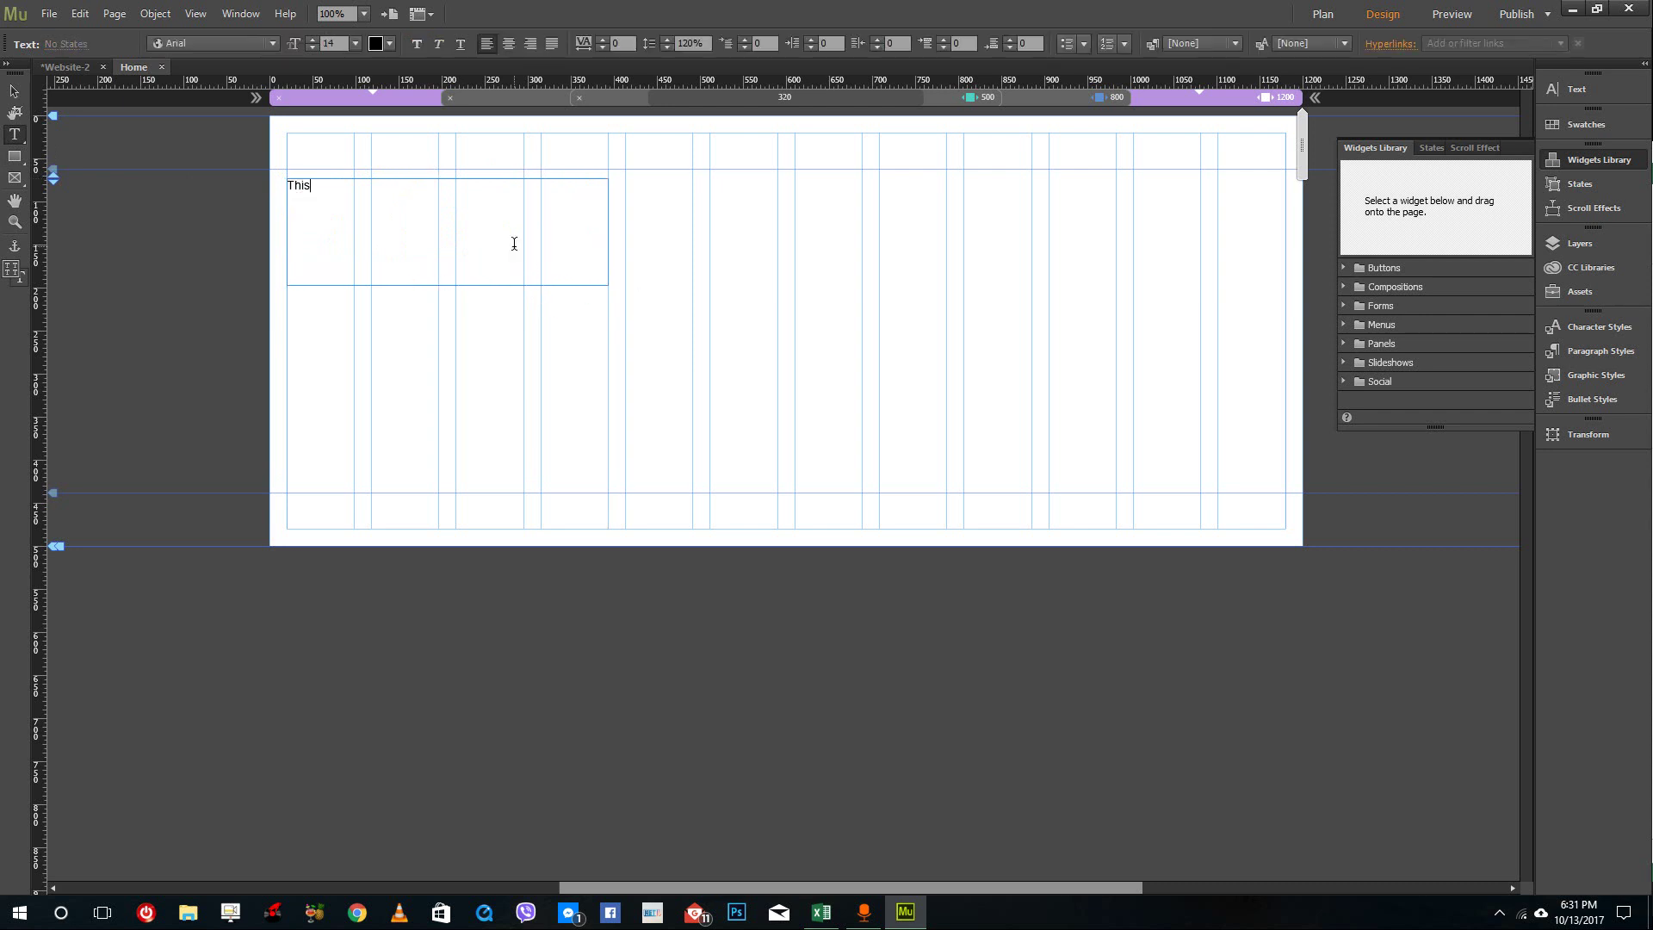
{"action": "type", "text": "This is a paragraph"}
{"action": "key", "text": "ctrl+a"}
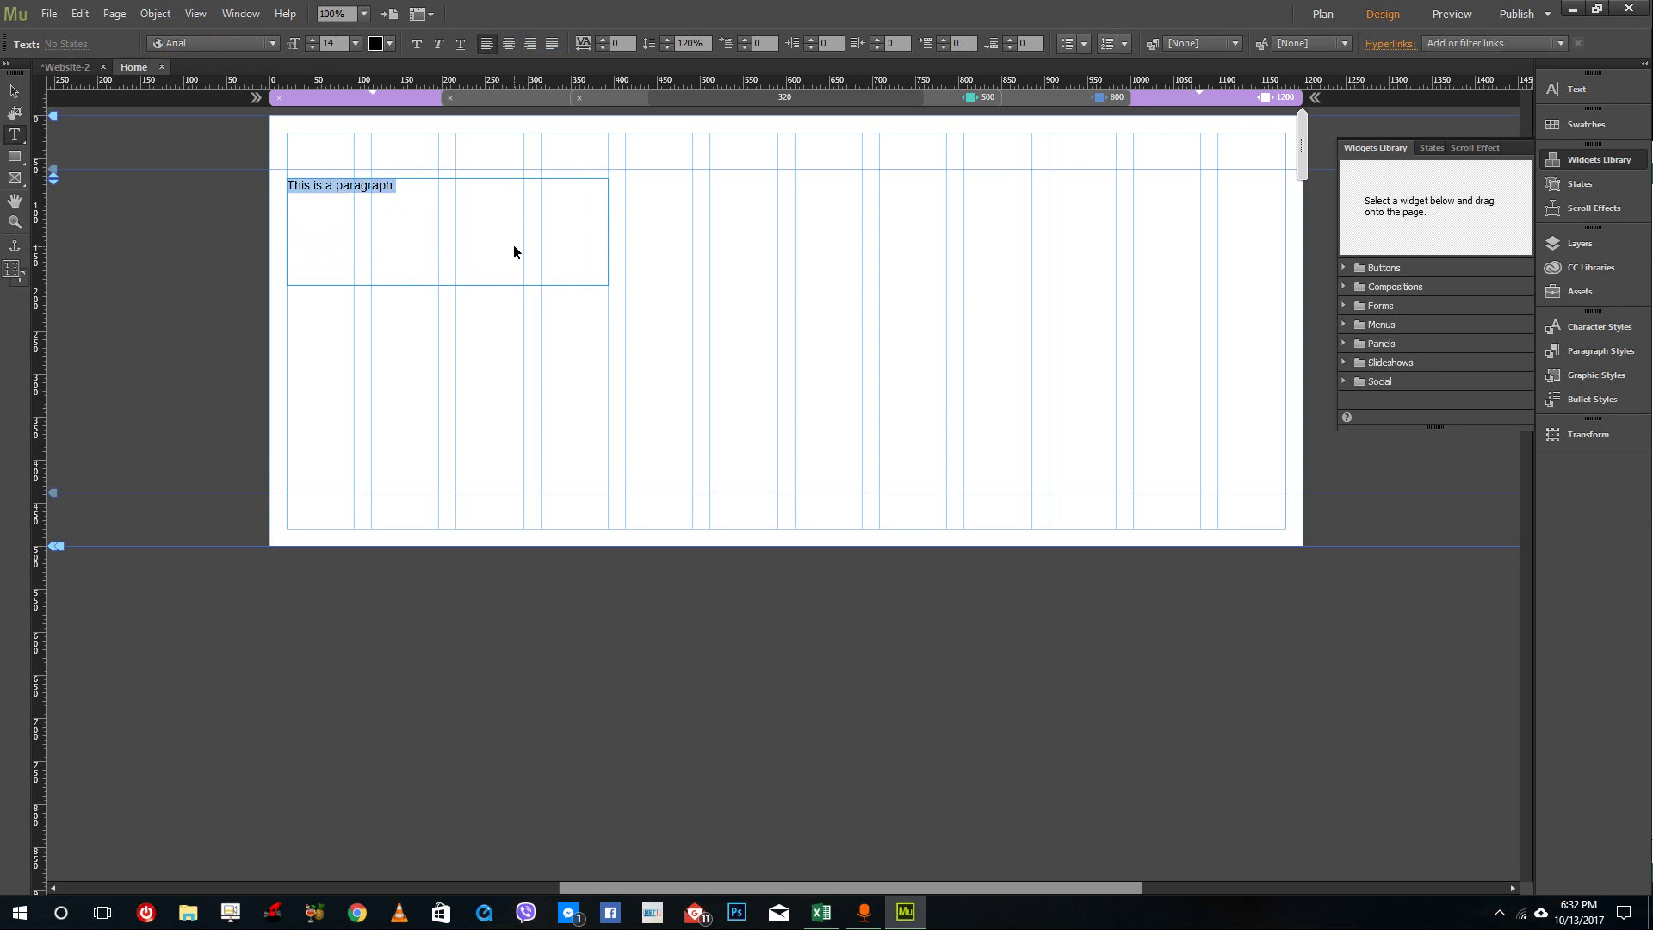
{"action": "left_click", "coordinate": [458, 204]}
{"action": "type", "text": "."}
- Copy the sentence and paste it repeatedly until it fills the text frame, then justify the paragraph
{"action": "key", "text": "ctrl+a"}
{"action": "left_click", "coordinate": [413, 189]}
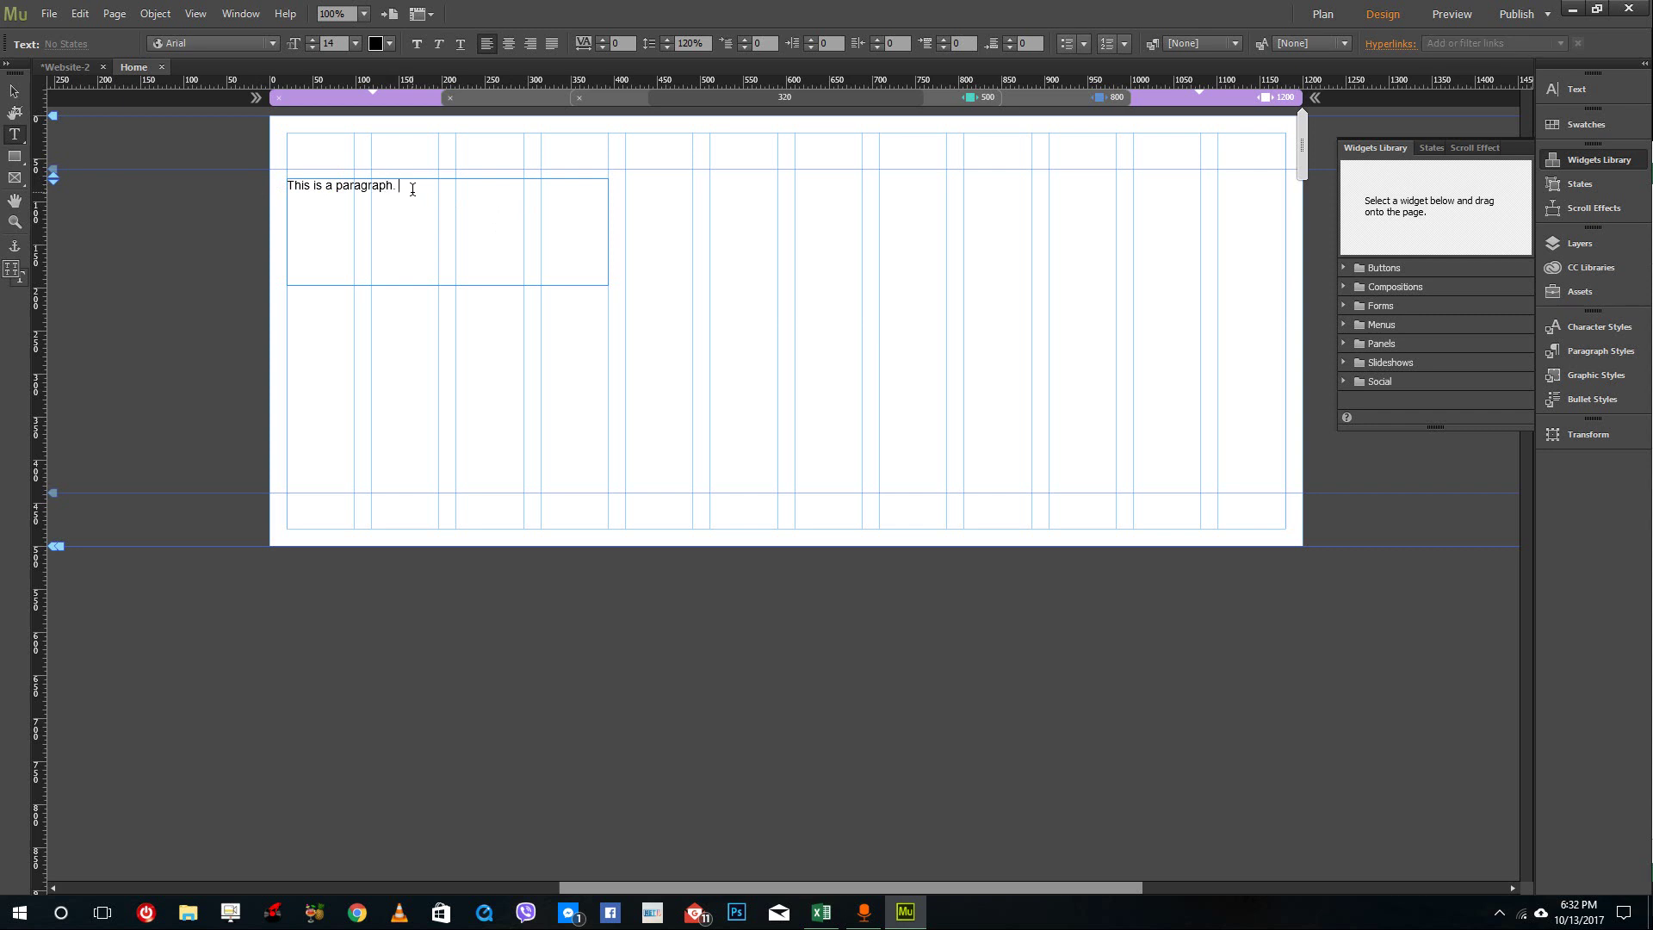
{"action": "key", "text": "ctrl+v"}
{"action": "key", "text": "ctrl+v"}
{"action": "key", "text": "ctrl+v"}
{"action": "key", "text": "ctrl+v"}
{"action": "key", "text": "ctrl+v"}
{"action": "key", "text": "ctrl+v"}
{"action": "key", "text": "ctrl+v"}
{"action": "key", "text": "ctrl+v"}
{"action": "key", "text": "ctrl+v"}
{"action": "key", "text": "ctrl+v"}
{"action": "key", "text": "ctrl+v"}
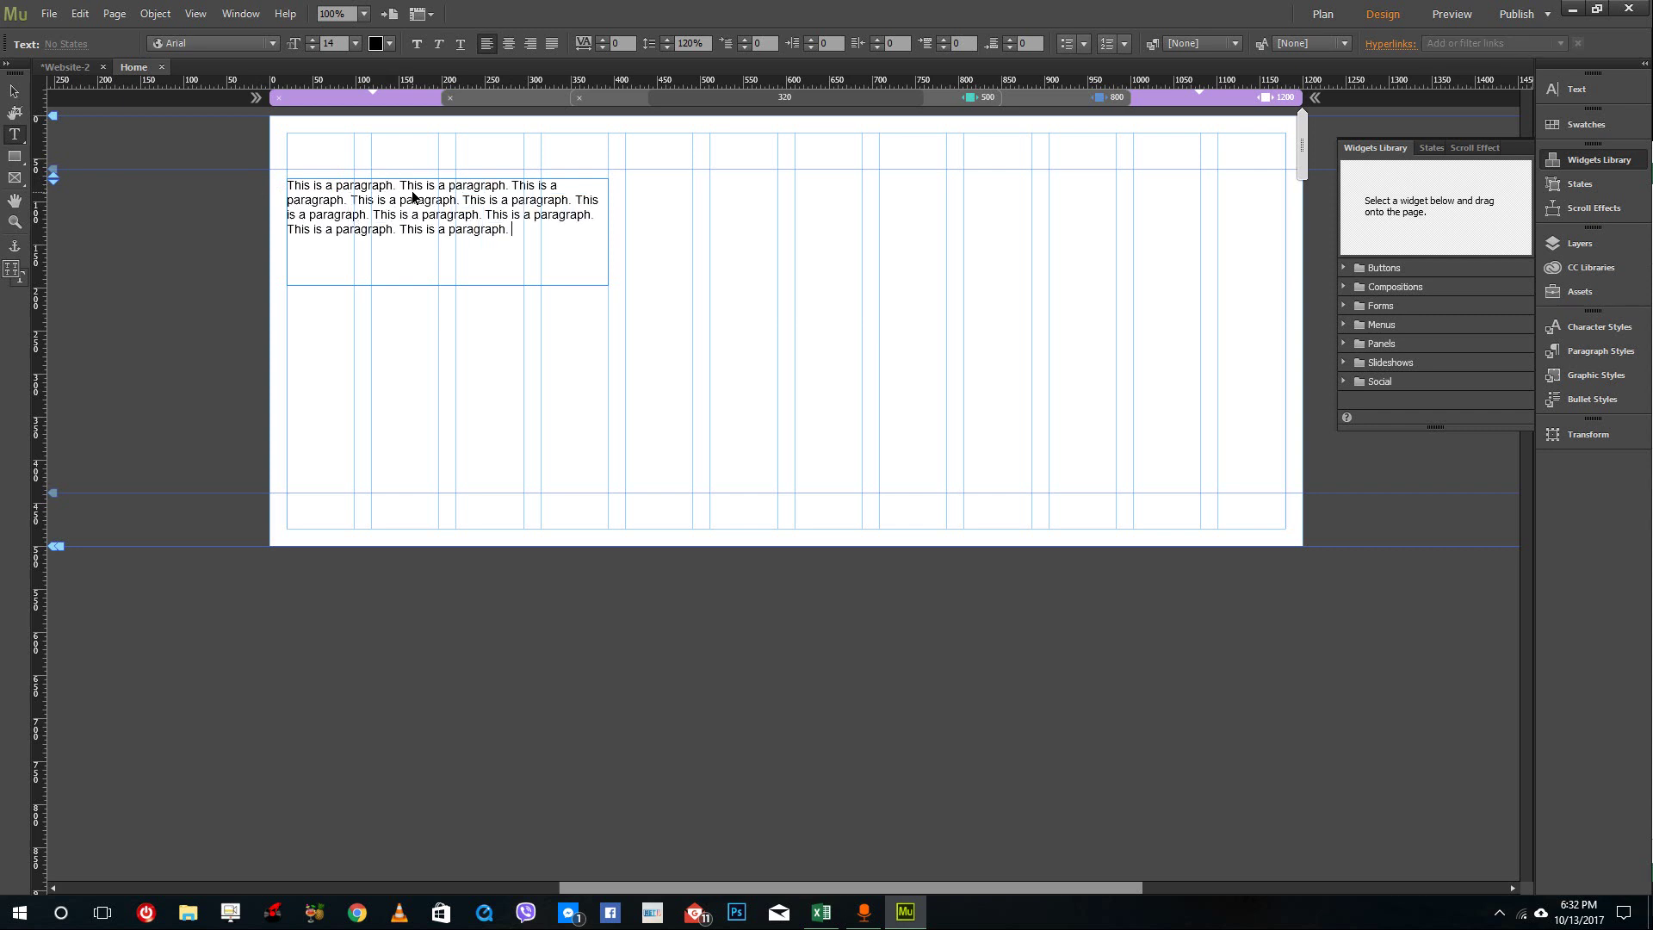
{"action": "key", "text": "ctrl+v"}
{"action": "key", "text": "ctrl+v"}
{"action": "key", "text": "ctrl+v"}
{"action": "key", "text": "ctrl+v"}
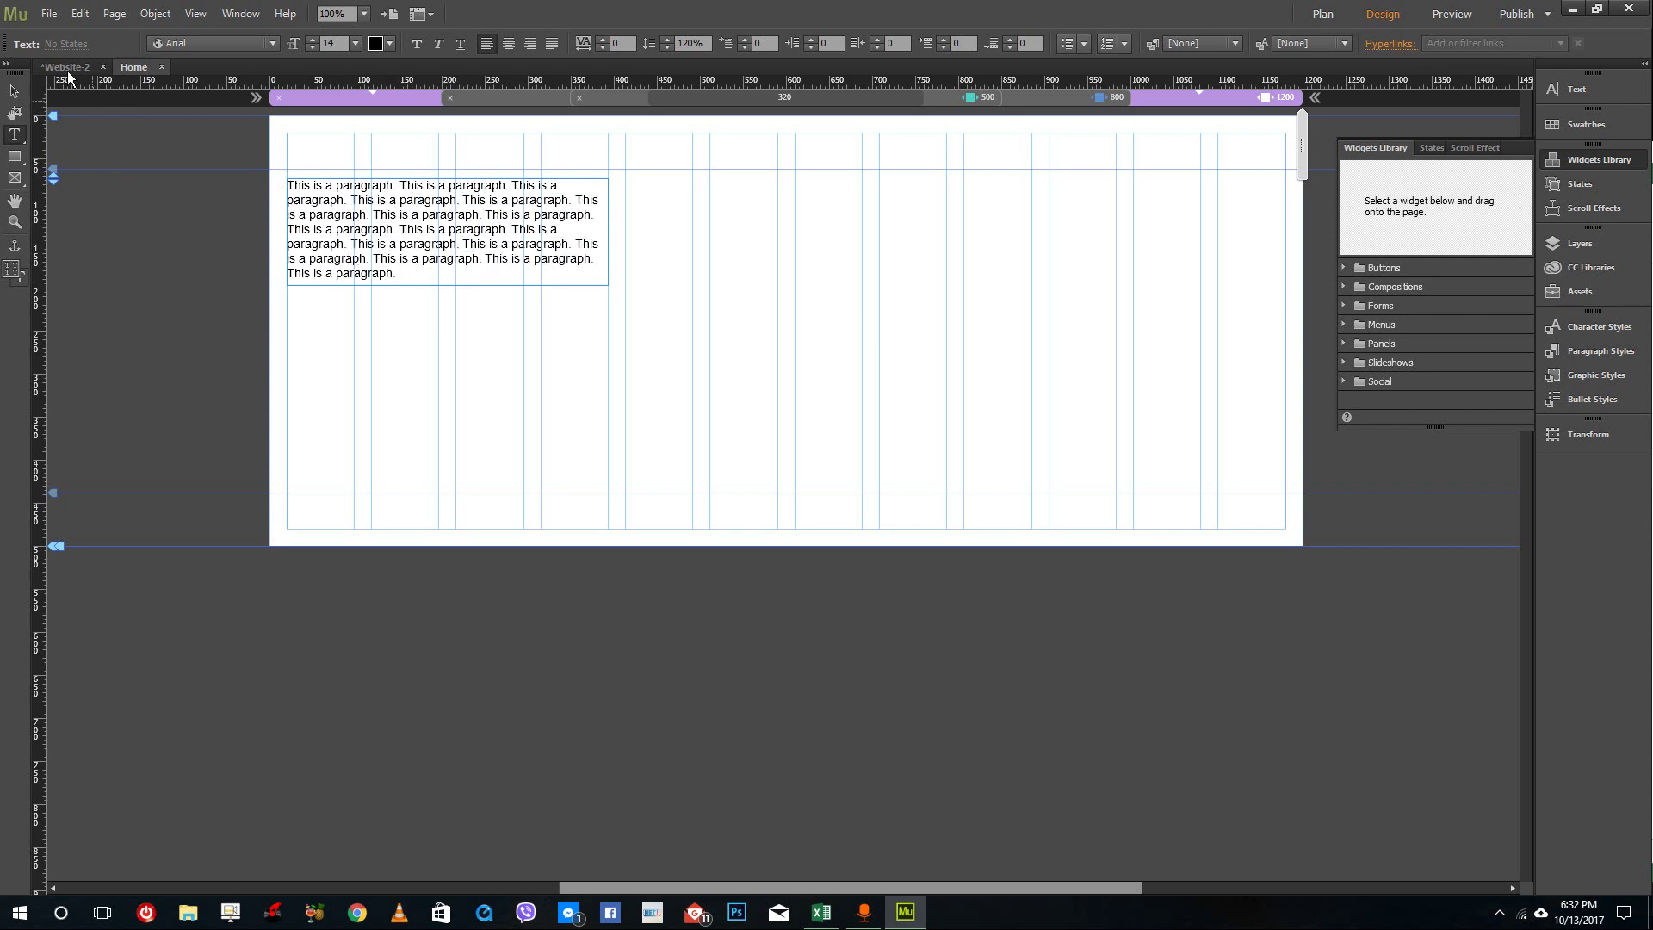
{"action": "left_click", "coordinate": [552, 43]}
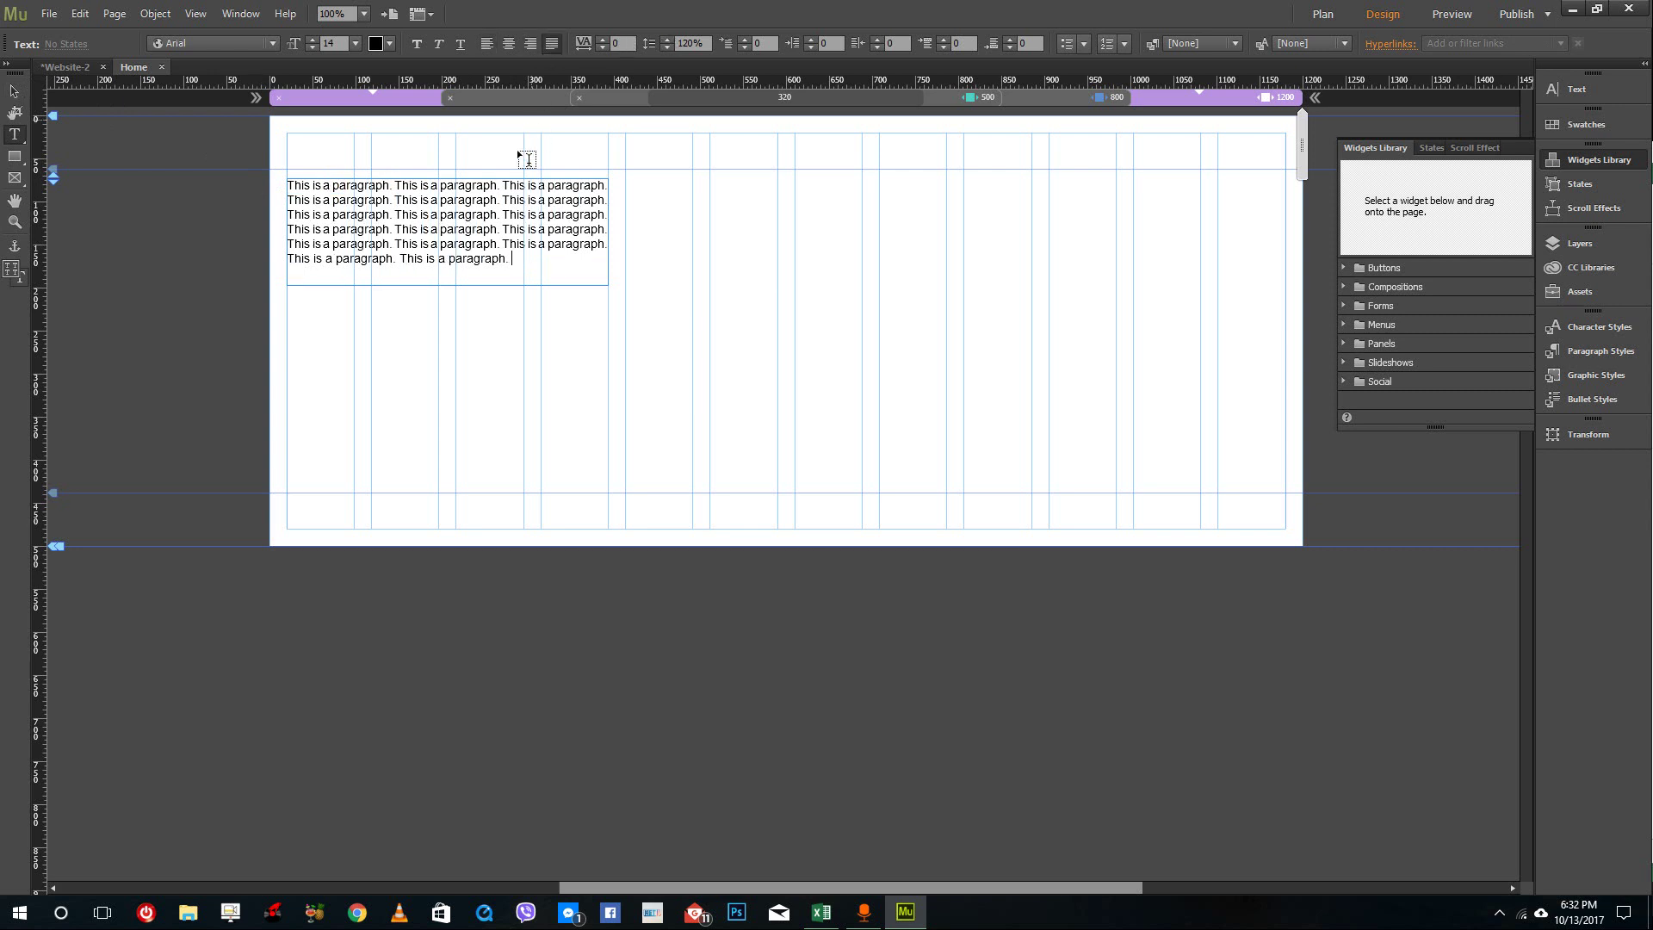
- Duplicate the text frame twice and line the copies up beside it over the middle and last four columns
{"action": "left_click", "coordinate": [14, 91]}
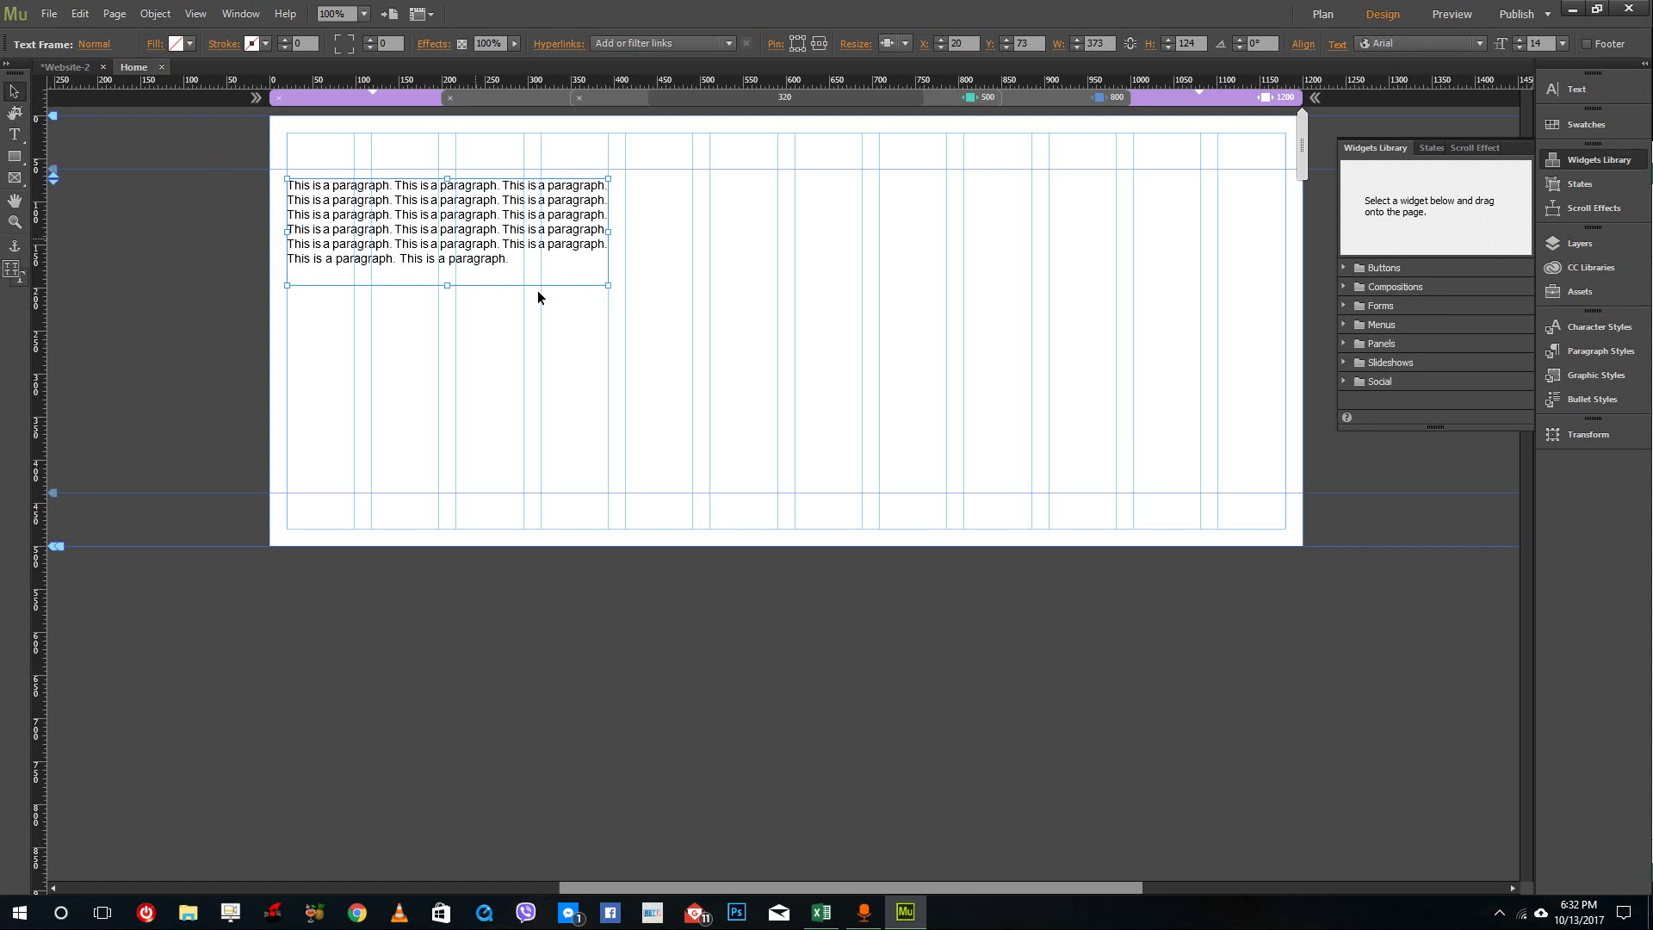
{"action": "key", "text": "ctrl+c"}
{"action": "key", "text": "ctrl+v"}
{"action": "left_click_drag", "start_coordinate": [803, 476], "coordinate": [809, 229]}
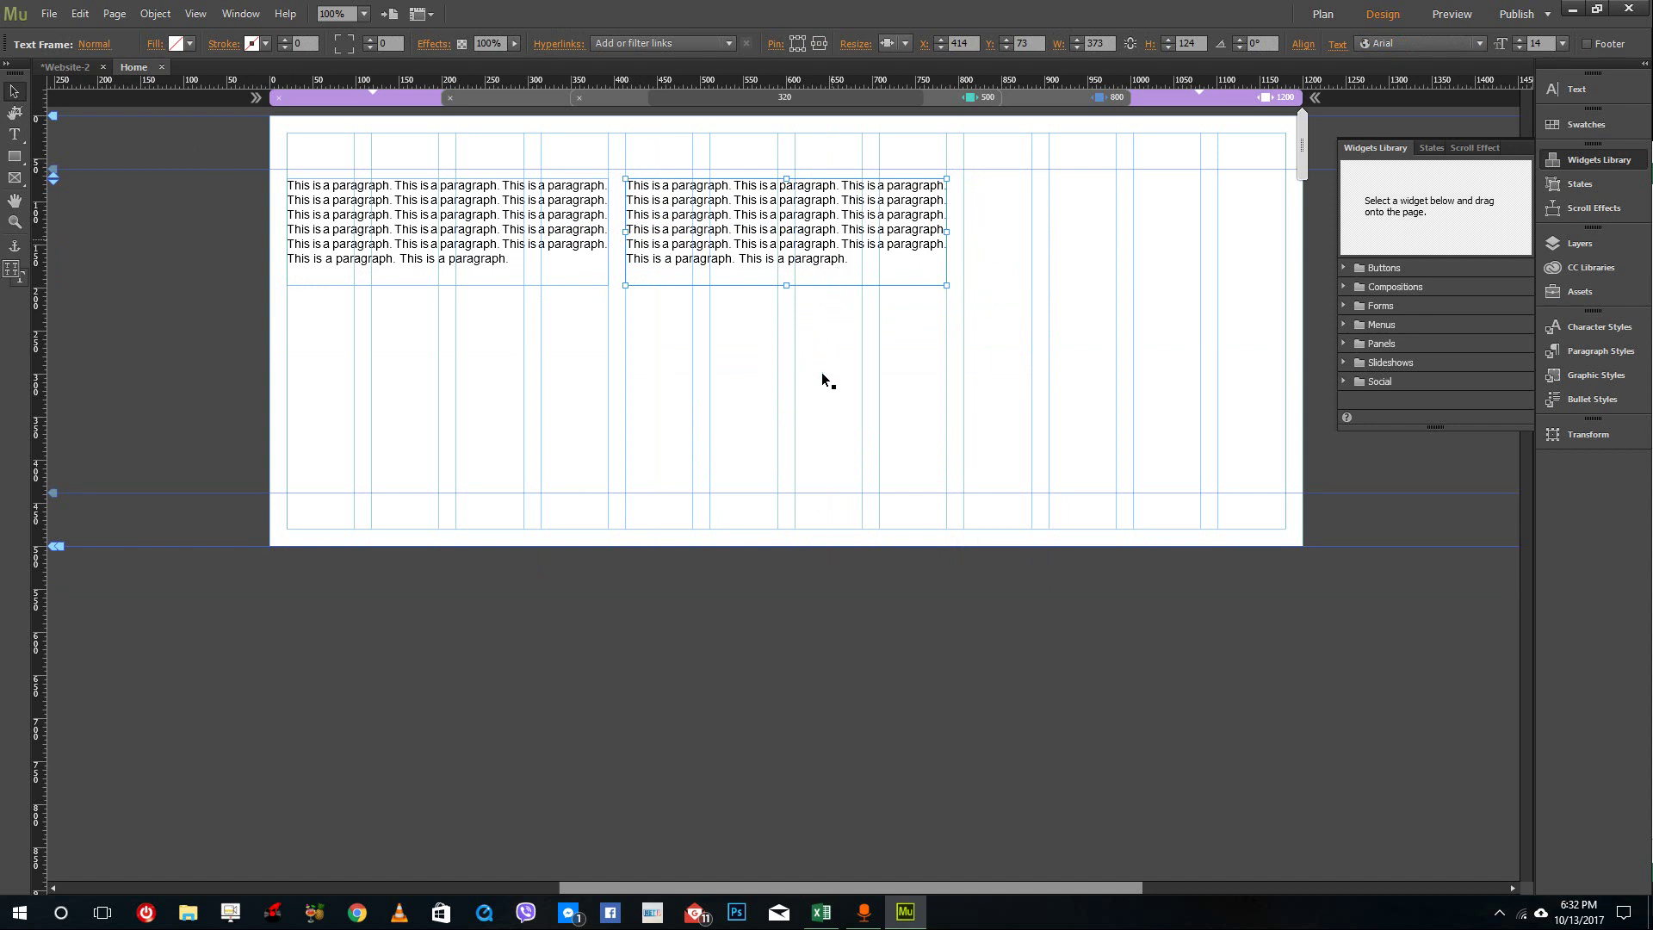
{"action": "key", "text": "ctrl+v"}
{"action": "left_click_drag", "start_coordinate": [783, 452], "coordinate": [1109, 220]}
- Draw a rectangle about 1160 by 66 px beneath the three text frames and fill it with bright green
{"action": "left_click", "coordinate": [14, 156]}
{"action": "left_click_drag", "start_coordinate": [286, 290], "coordinate": [1261, 346]}
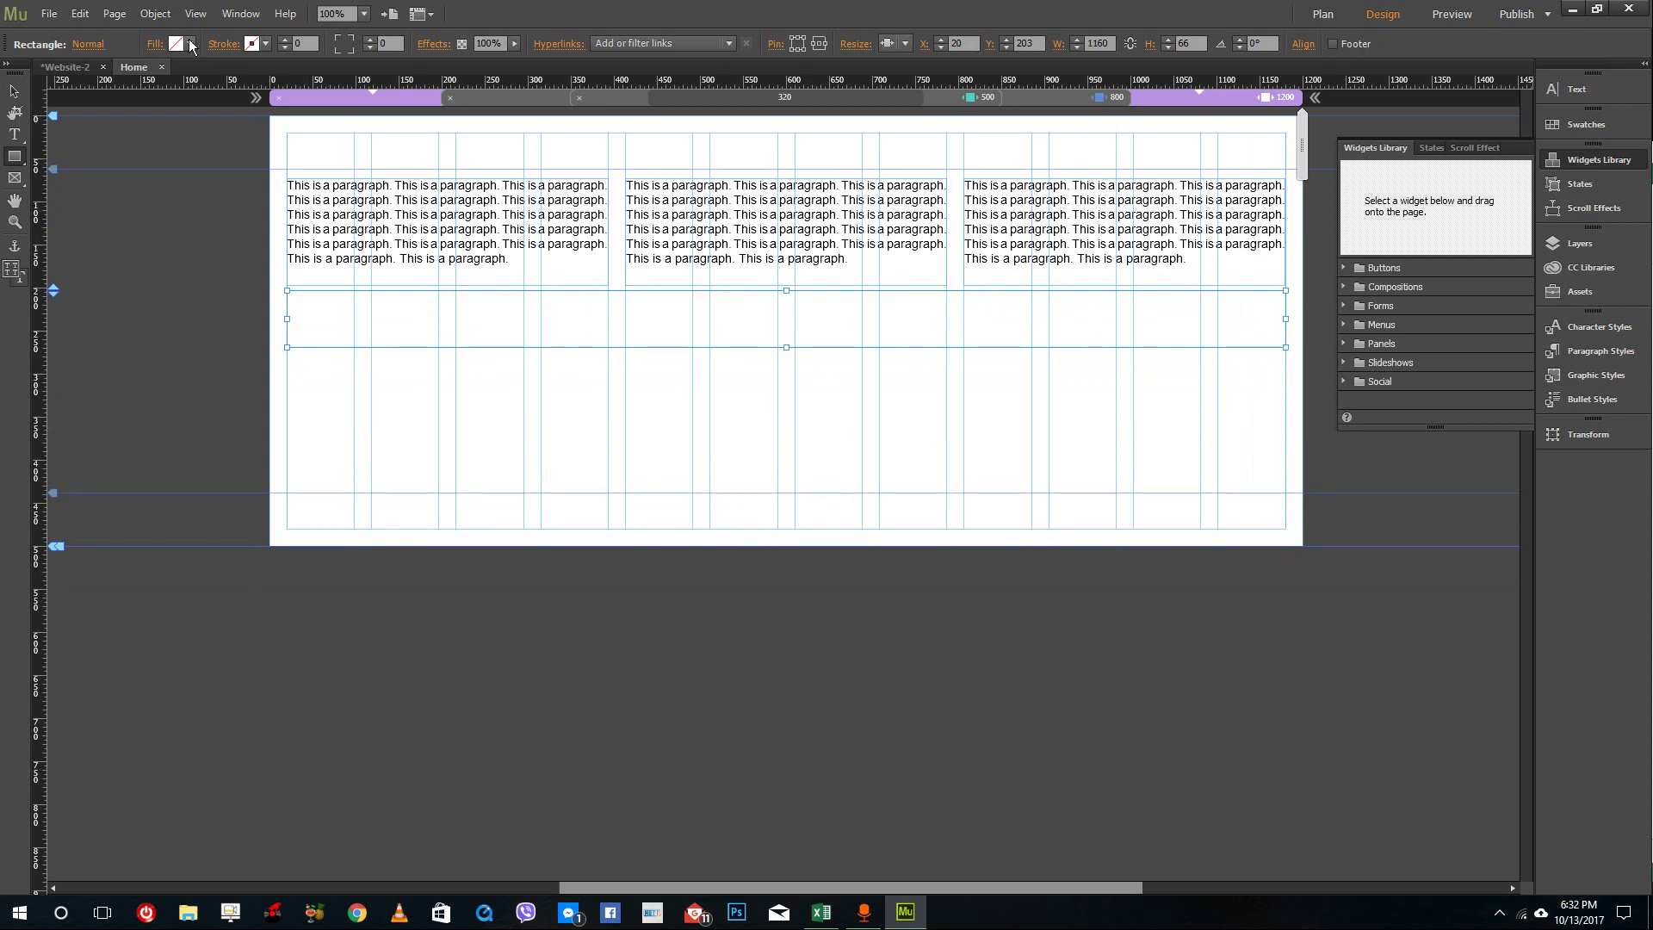
{"action": "left_click", "coordinate": [190, 43]}
{"action": "left_click", "coordinate": [236, 191]}
{"action": "left_click", "coordinate": [13, 90]}
{"action": "left_click", "coordinate": [13, 90]}
- Narrow the page to the 800 px breakpoint and move the frontmost overlapping text frame to the page's right half
{"action": "left_click_drag", "start_coordinate": [1302, 146], "coordinate": [1133, 185]}
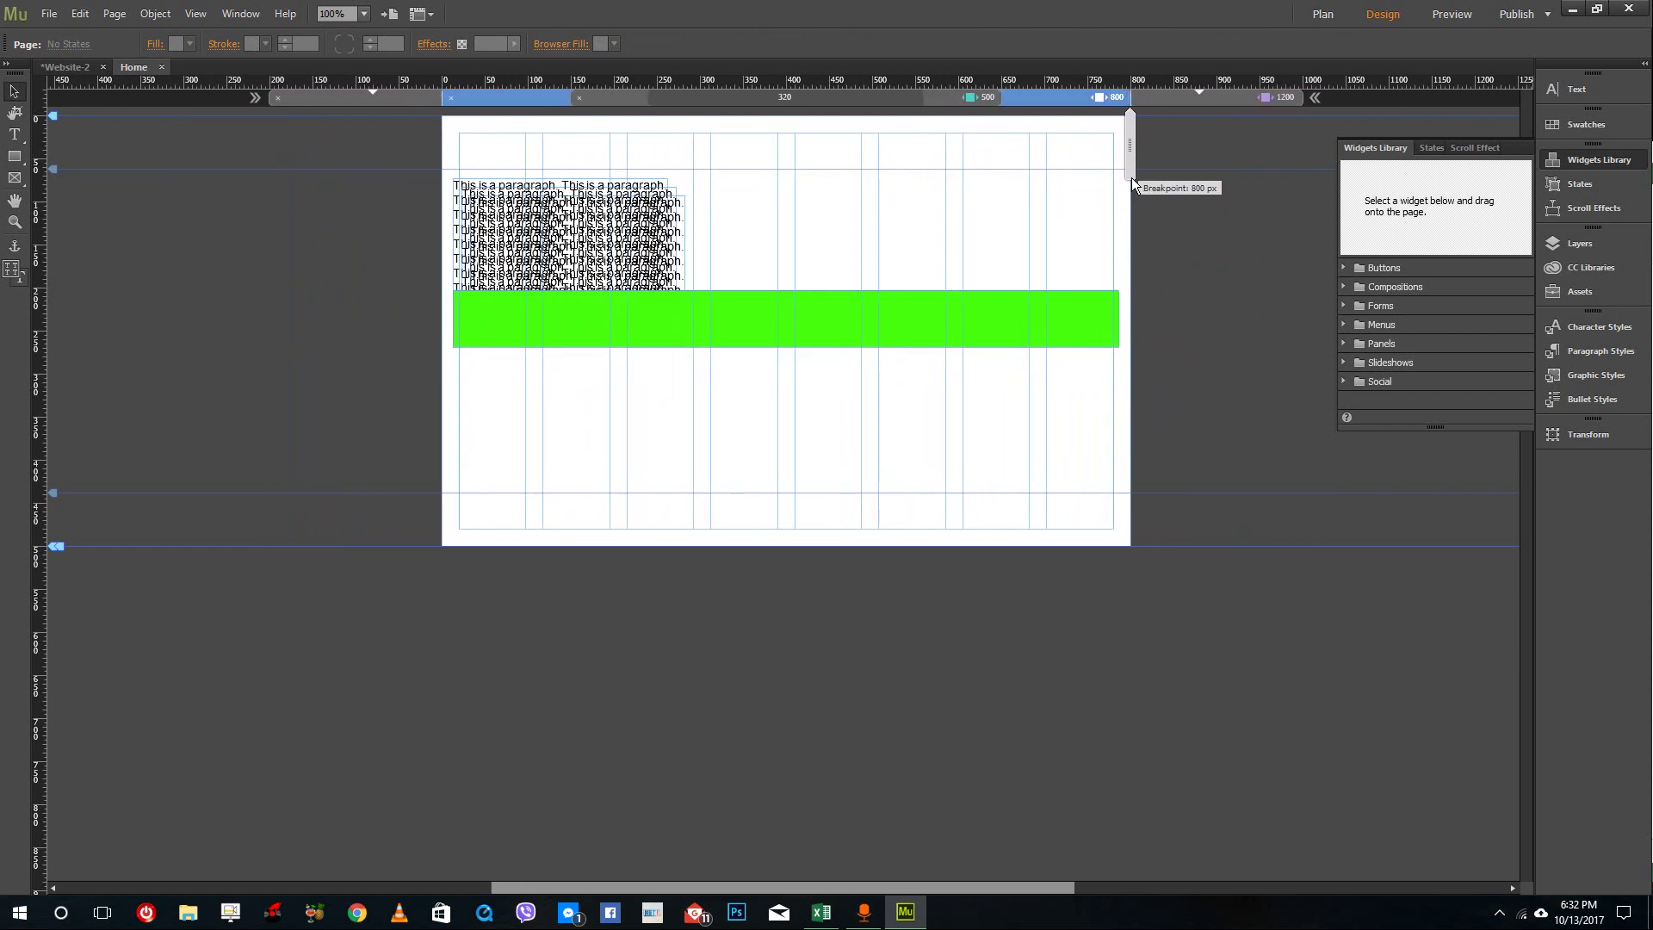
{"action": "left_click", "coordinate": [540, 231]}
{"action": "left_click_drag", "start_coordinate": [555, 248], "coordinate": [981, 234]}
- Move the green rectangle down to about Y 342 and narrow it to end at the right margin
{"action": "left_click", "coordinate": [758, 328]}
{"action": "left_click_drag", "start_coordinate": [758, 328], "coordinate": [764, 449]}
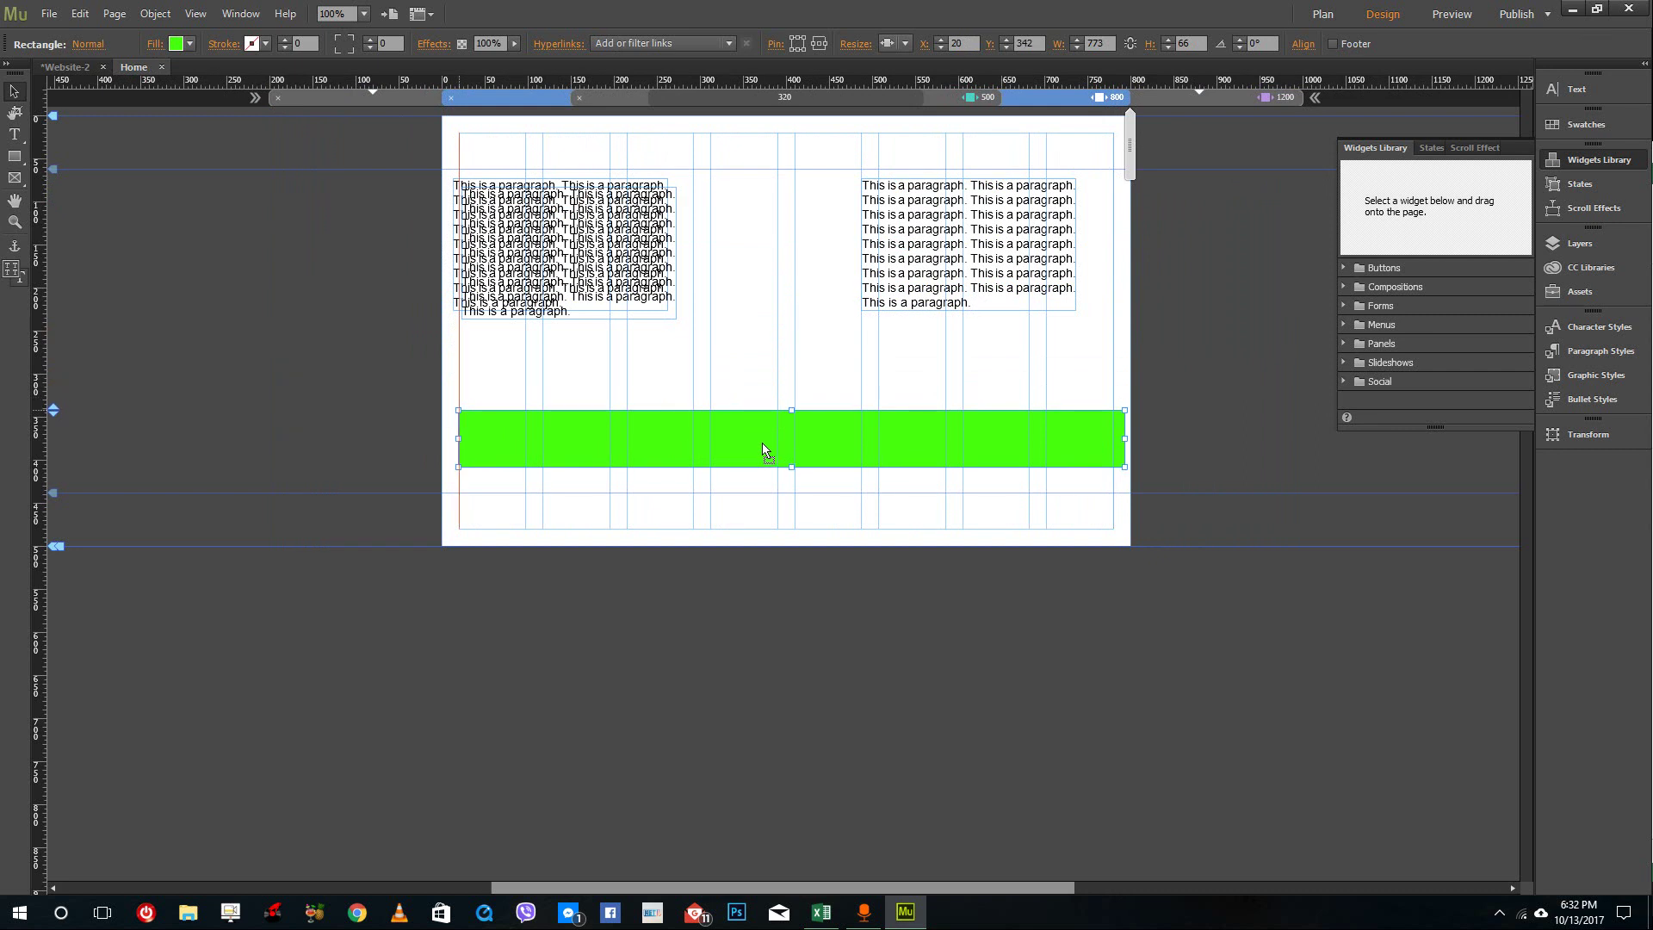
{"action": "left_click_drag", "start_coordinate": [1125, 439], "coordinate": [1114, 440]}
- Shift the right-hand text frame left and widen it to the right margin, then move the overlapping second frame down toward the page's middle
{"action": "left_click_drag", "start_coordinate": [990, 272], "coordinate": [930, 282]}
{"action": "left_click_drag", "start_coordinate": [1012, 248], "coordinate": [1127, 251]}
{"action": "left_click_drag", "start_coordinate": [576, 260], "coordinate": [793, 358]}
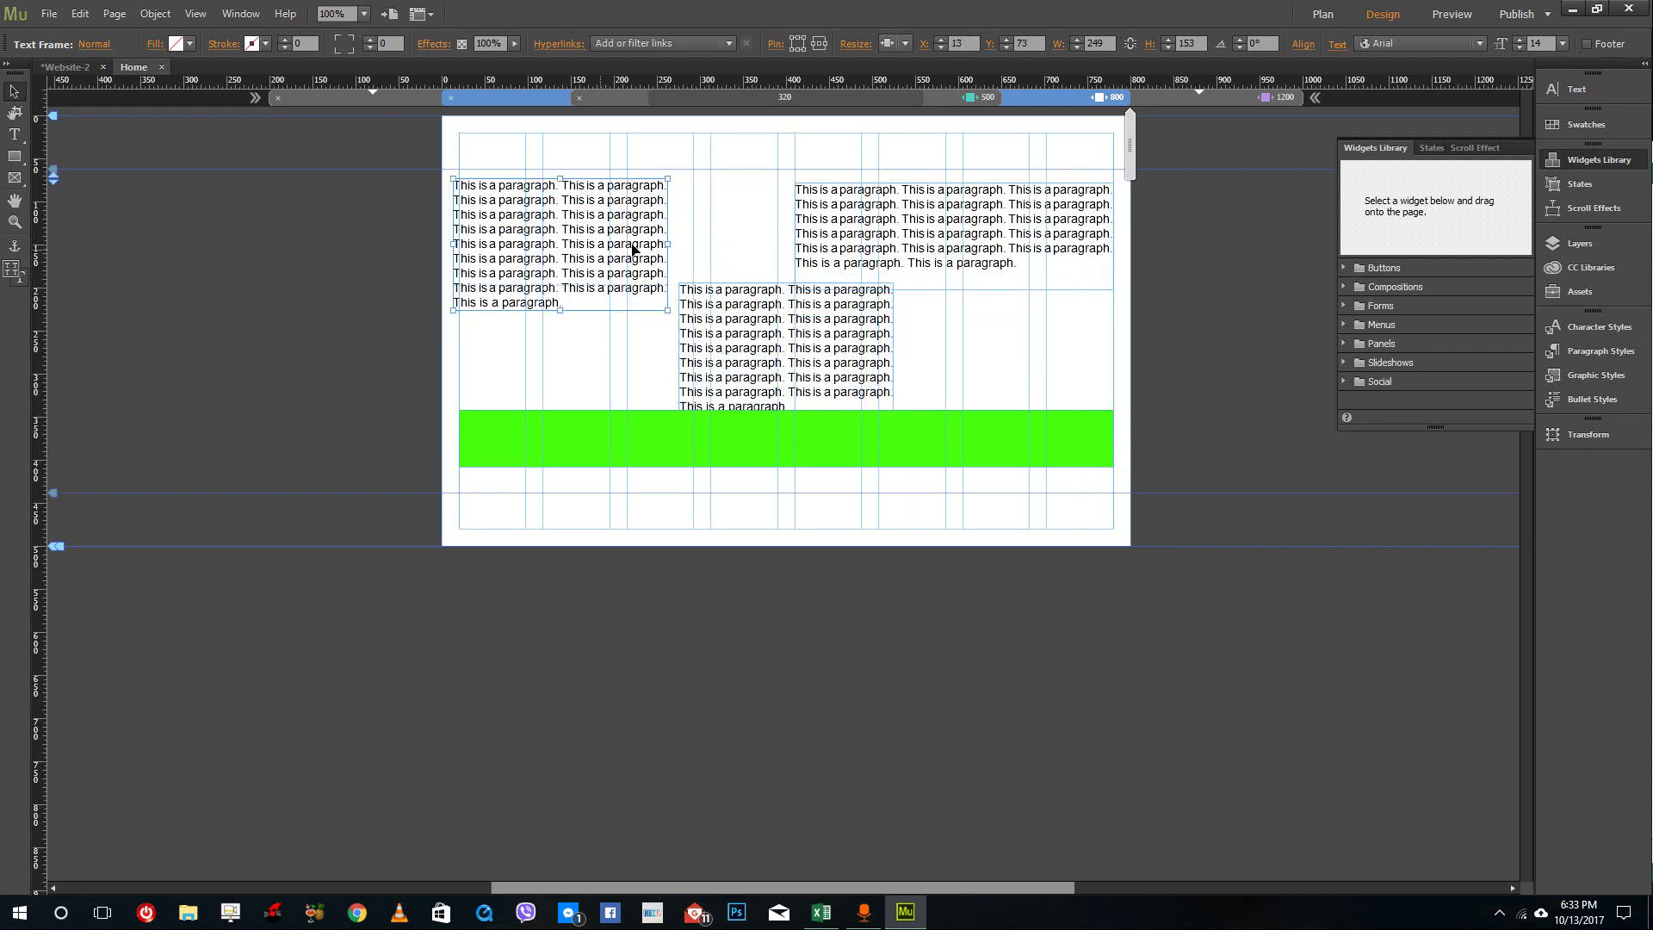
- Fit the first text frame between the page's left margin and centre, and stretch the second frame beneath it across to the right margin
{"action": "left_click_drag", "start_coordinate": [668, 244], "coordinate": [713, 223]}
{"action": "left_click_drag", "start_coordinate": [802, 330], "coordinate": [596, 352]}
{"action": "left_click", "coordinate": [554, 276]}
{"action": "left_click_drag", "start_coordinate": [449, 236], "coordinate": [456, 236]}
{"action": "left_click", "coordinate": [508, 379]}
{"action": "left_click_drag", "start_coordinate": [673, 445], "coordinate": [1116, 377]}
- Narrow the page to the 500 px breakpoint and hide the green rectangle's layer item
{"action": "left_click_drag", "start_coordinate": [1133, 148], "coordinate": [1001, 195]}
{"action": "left_click", "coordinate": [905, 309]}
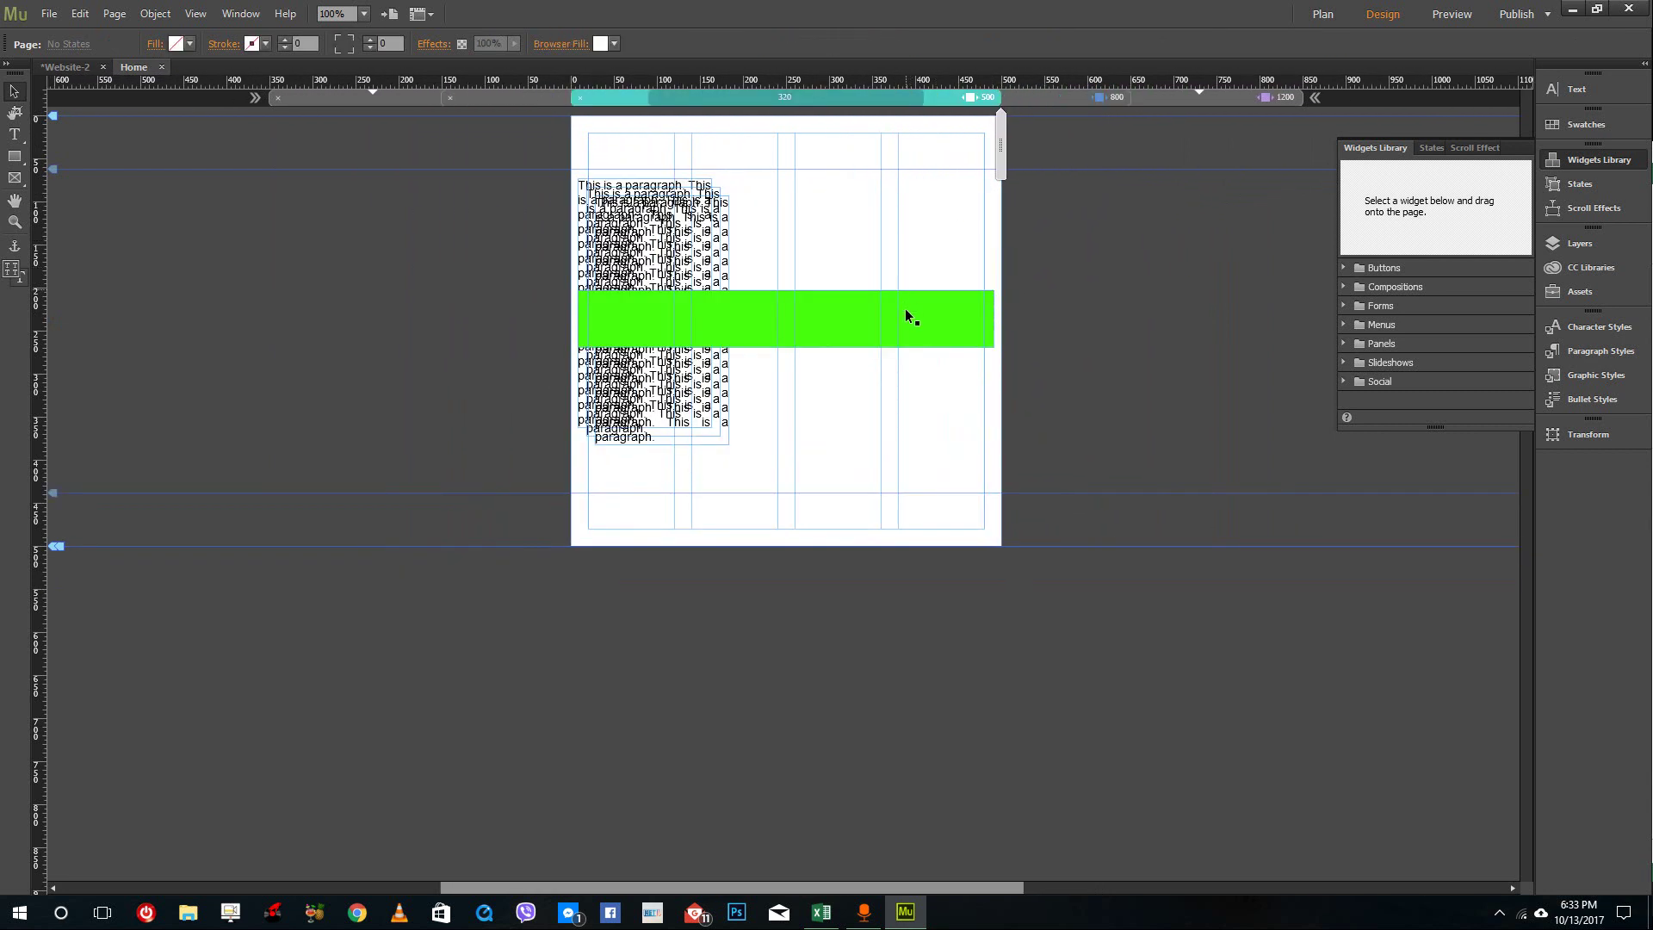
{"action": "left_click", "coordinate": [1582, 243]}
{"action": "left_click", "coordinate": [1380, 254]}
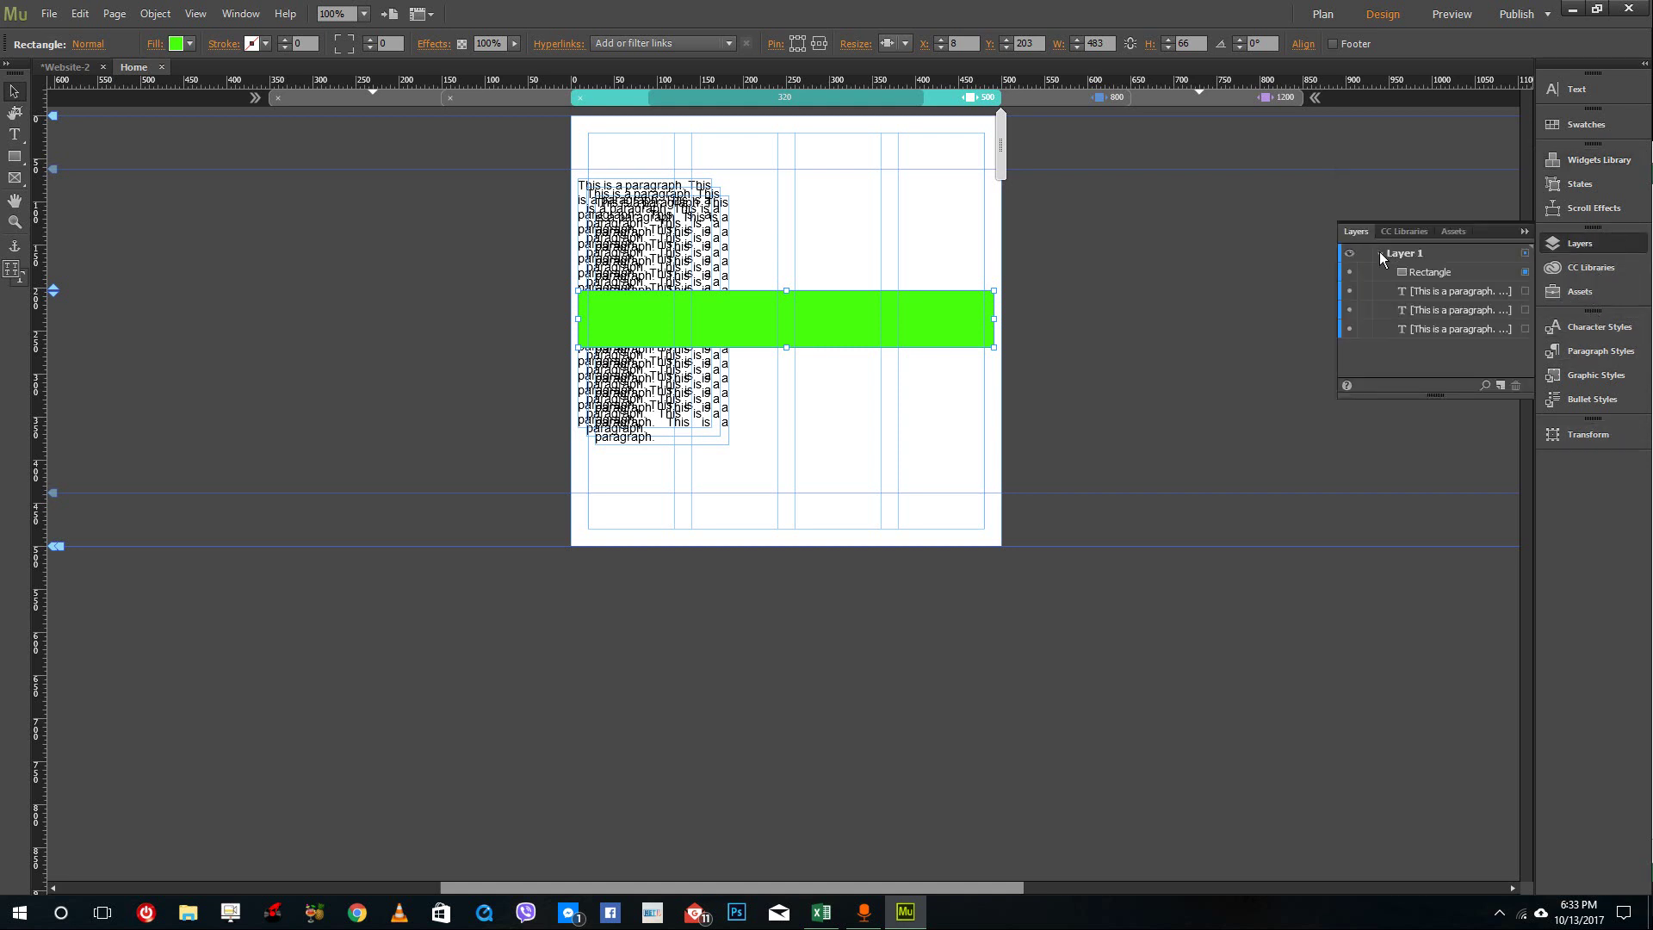
{"action": "left_click", "coordinate": [1350, 276]}
- Separate the overlapping text frames, aligning the uppermost to the left margin at about Y 82 and widening it to the right margin
{"action": "left_click", "coordinate": [672, 327]}
{"action": "mouse_move", "coordinate": [671, 318]}
{"action": "left_mouse_down"}
{"action": "mouse_move", "coordinate": [749, 473]}
{"action": "mouse_move", "coordinate": [751, 647]}
{"action": "mouse_move", "coordinate": [736, 300]}
{"action": "mouse_move", "coordinate": [690, 297]}
{"action": "left_mouse_up"}
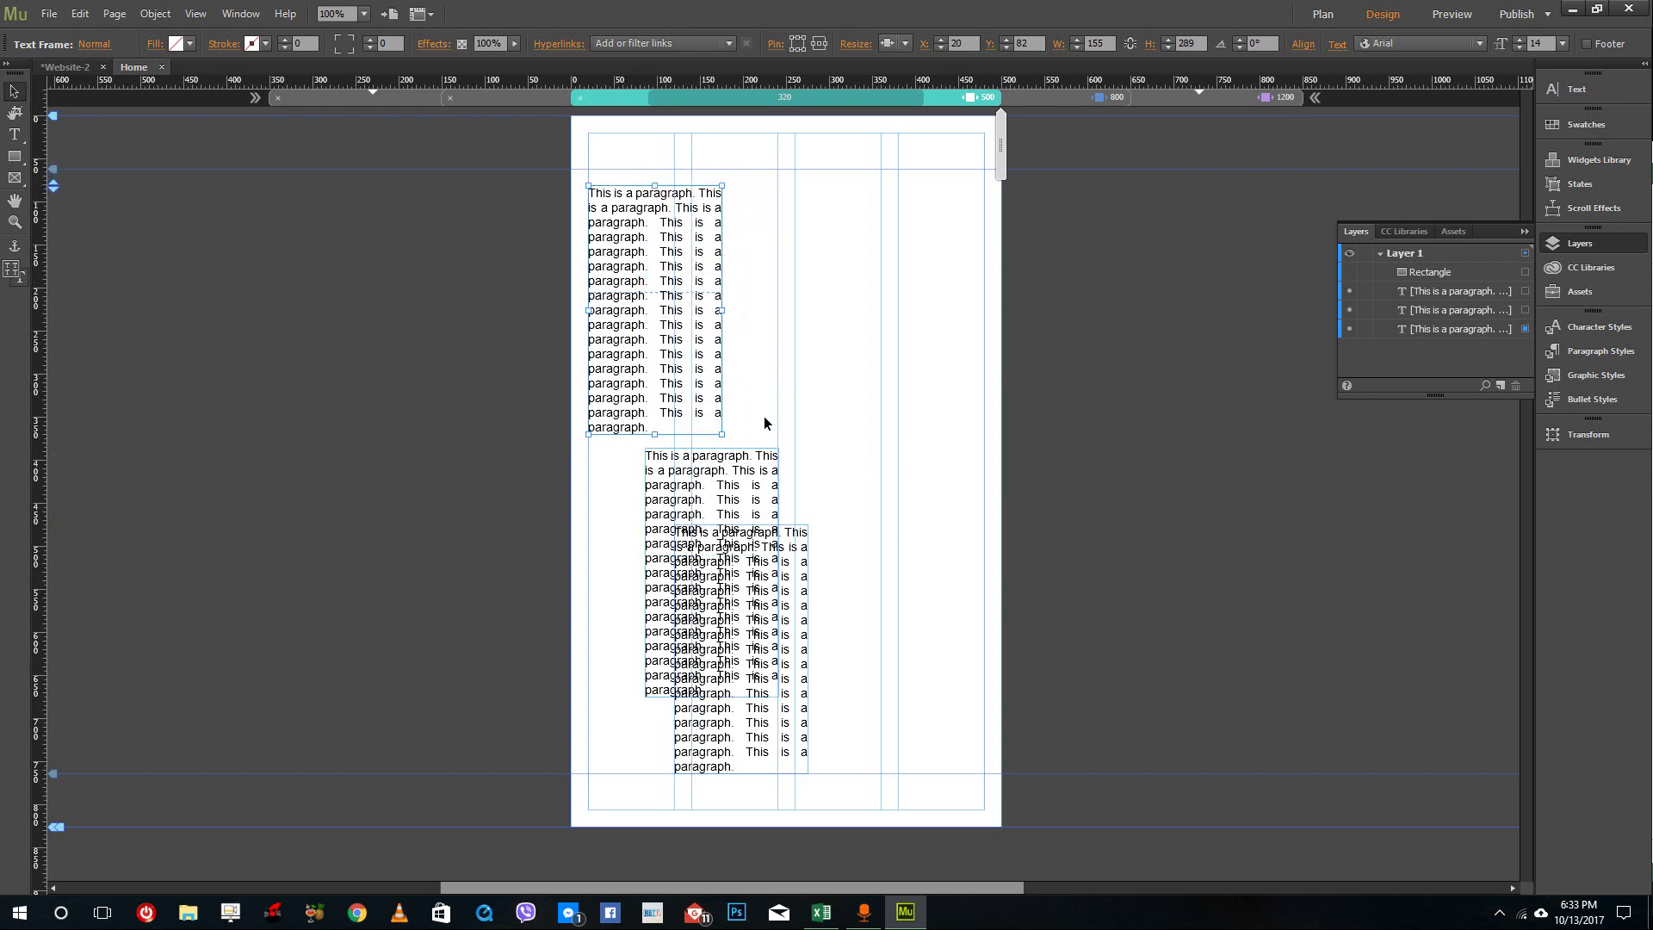
{"action": "left_click_drag", "start_coordinate": [723, 437], "coordinate": [967, 292]}
- Stack the other two text frames beneath the first, each spanning the margins, with the lowest at about Y 322 and about 460 by 118 px
{"action": "left_click_drag", "start_coordinate": [715, 468], "coordinate": [659, 311]}
{"action": "left_click_drag", "start_coordinate": [721, 539], "coordinate": [987, 379]}
{"action": "left_click", "coordinate": [716, 669]}
{"action": "left_click_drag", "start_coordinate": [717, 669], "coordinate": [630, 538]}
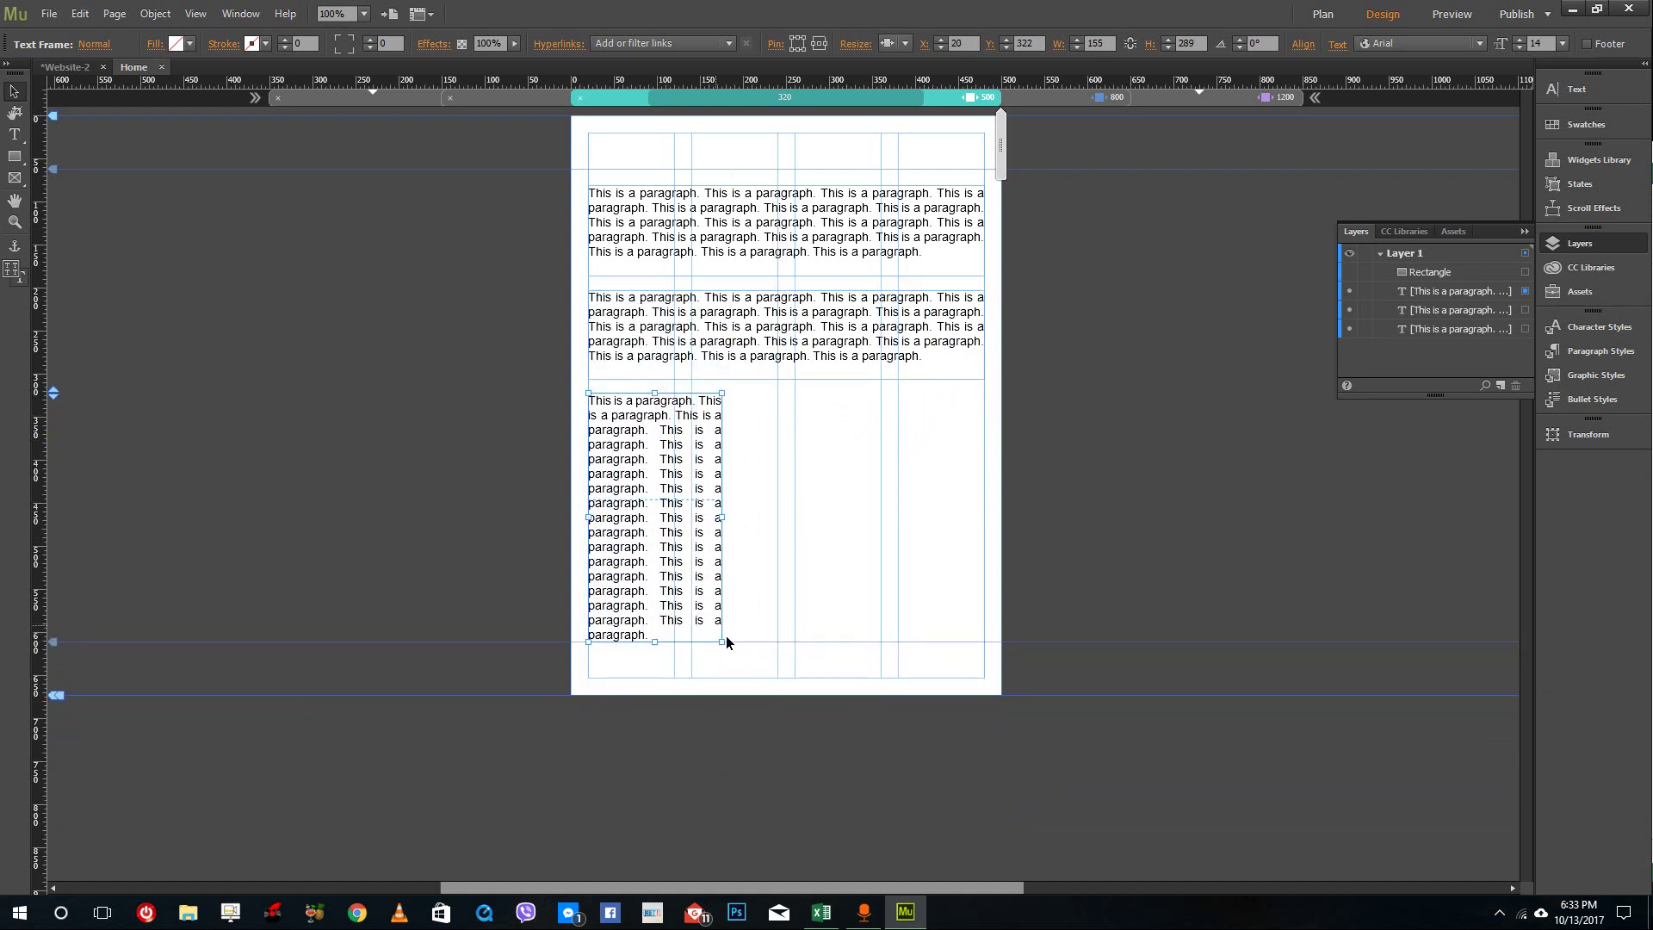
{"action": "left_click_drag", "start_coordinate": [722, 641], "coordinate": [987, 497]}
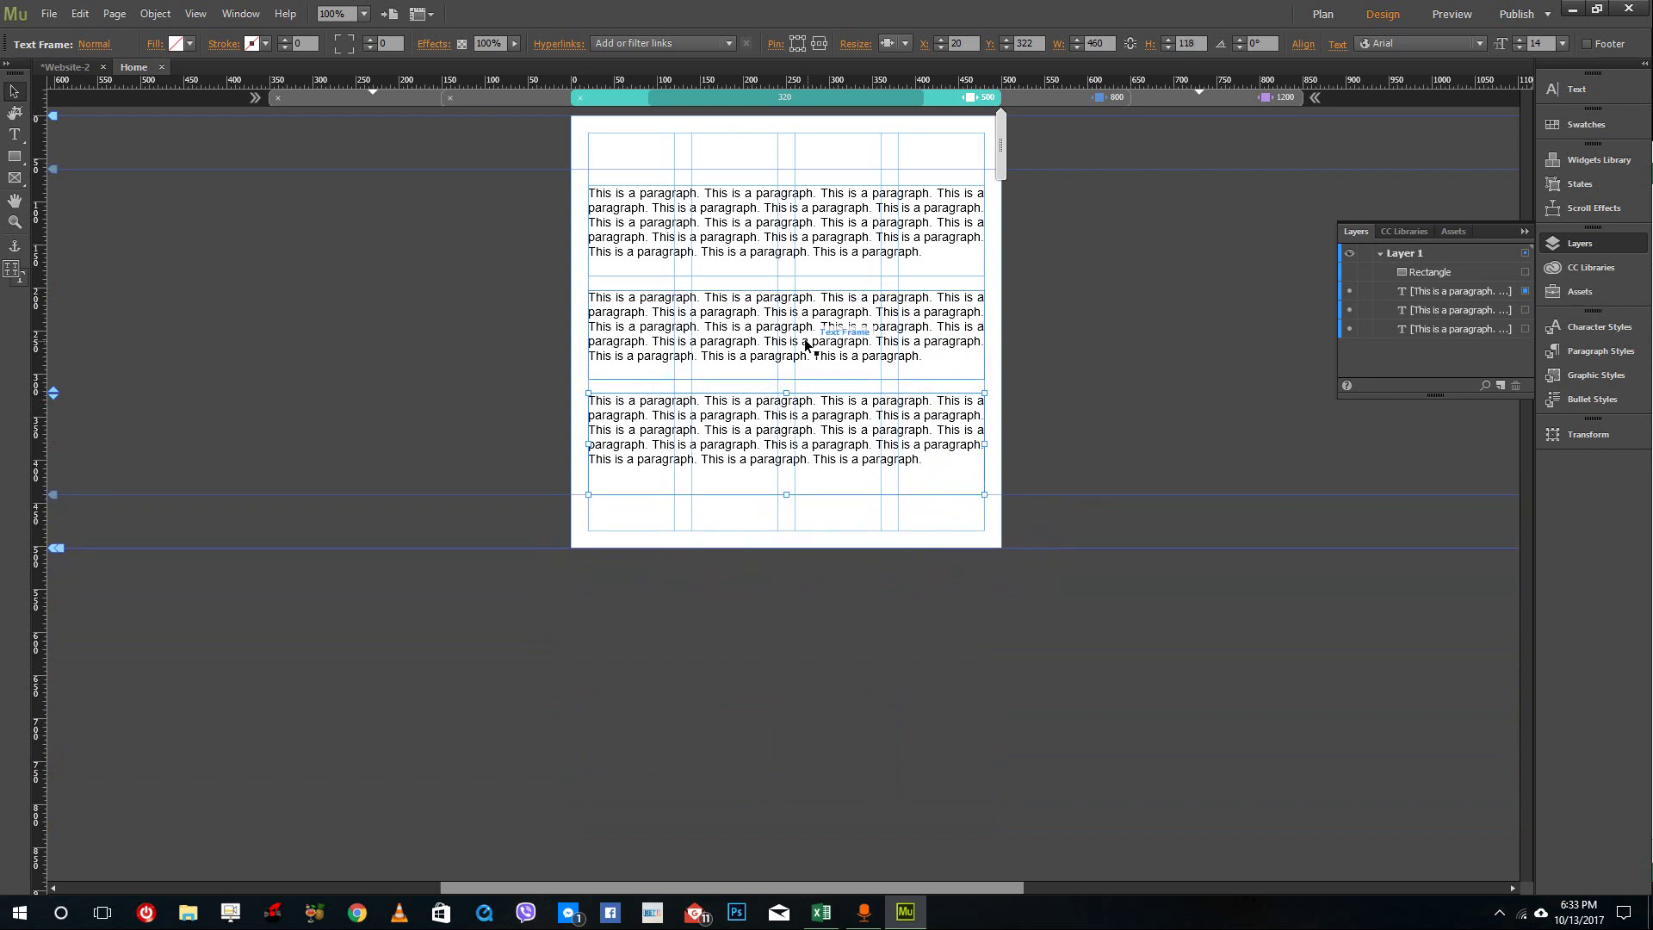
- Preview the page in the browser, narrowing and then widening the browser window to check the responsive layouts
{"action": "left_click", "coordinate": [49, 14]}
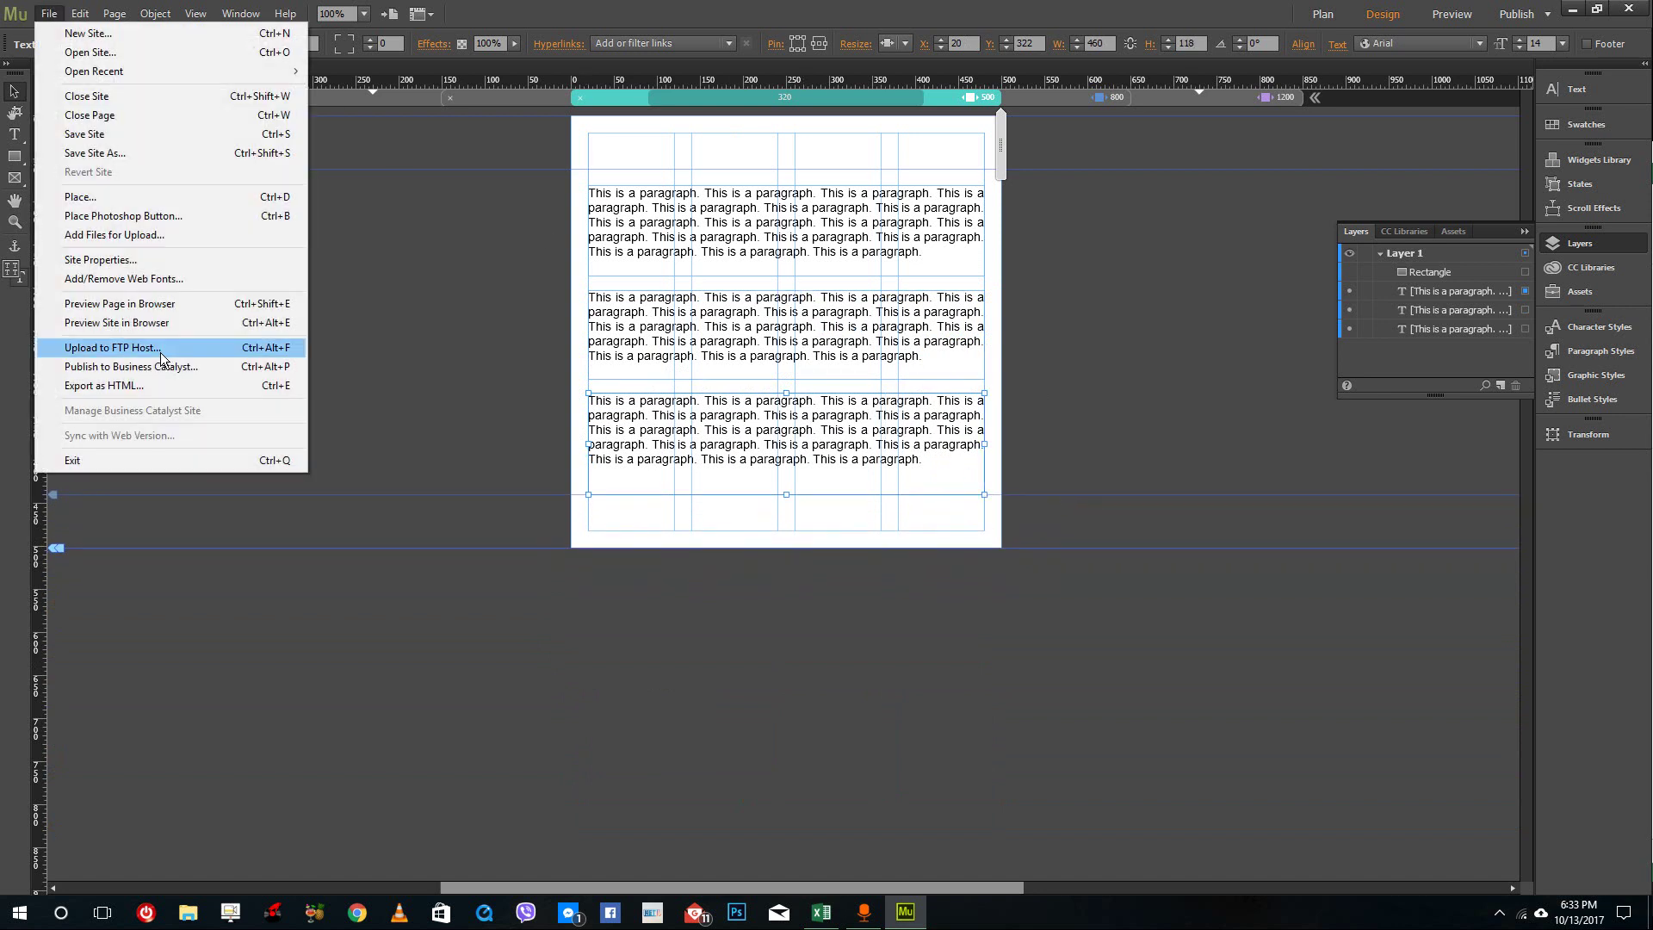
{"action": "left_click", "coordinate": [147, 306]}
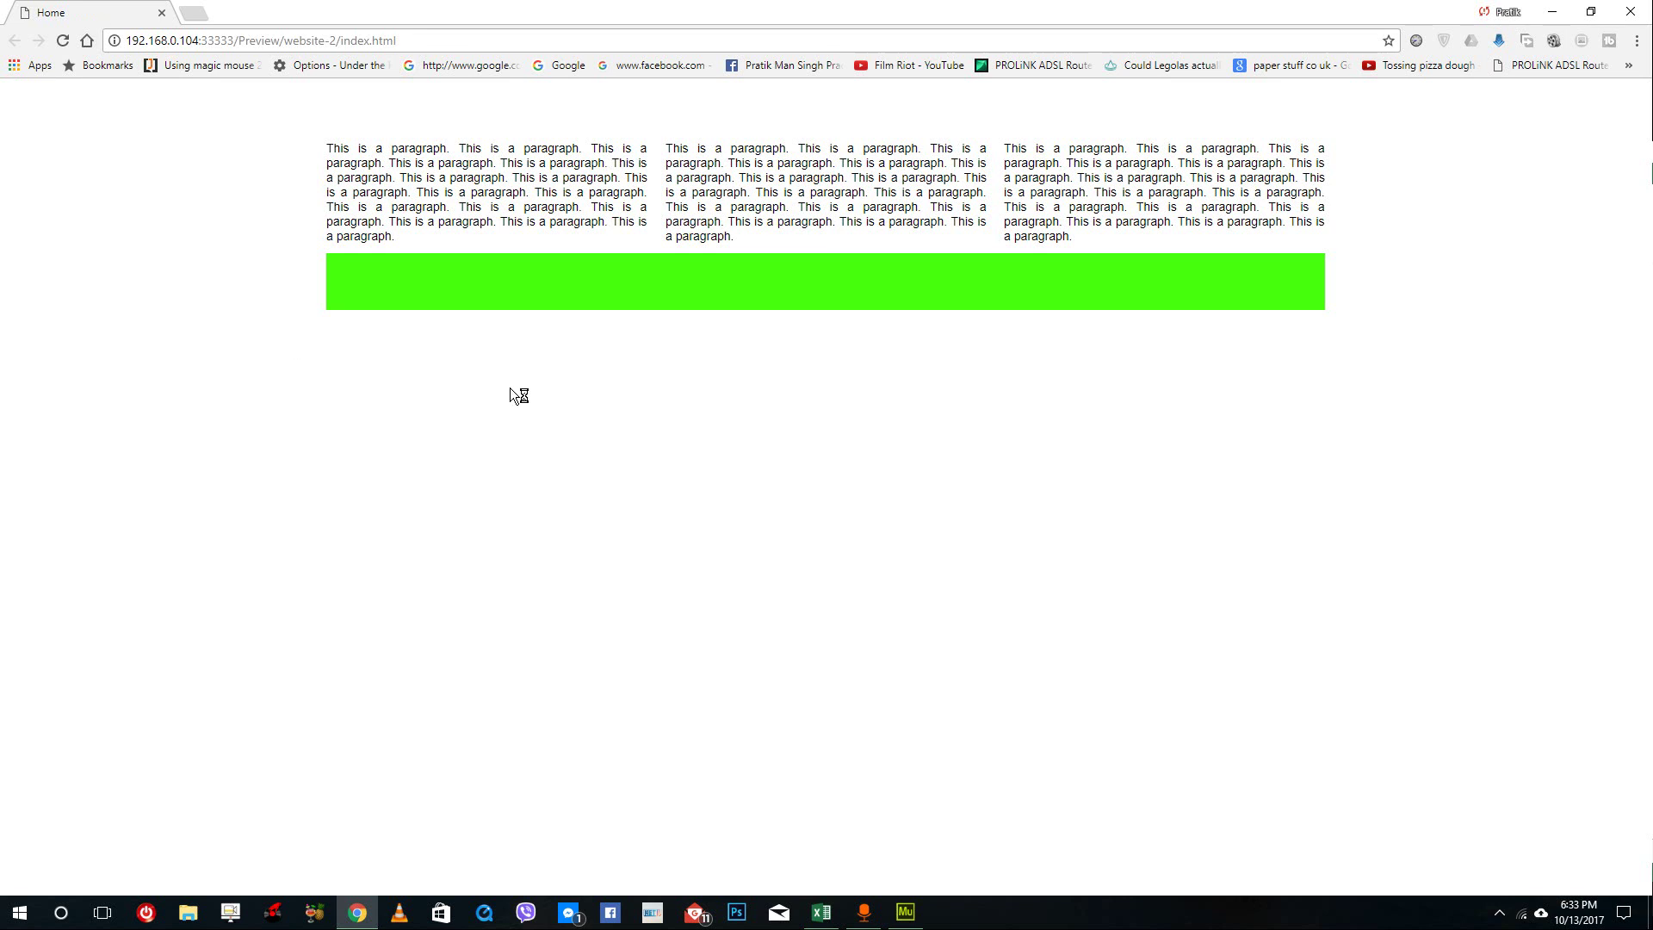
{"action": "left_click_drag", "start_coordinate": [1254, 21], "coordinate": [682, 398]}
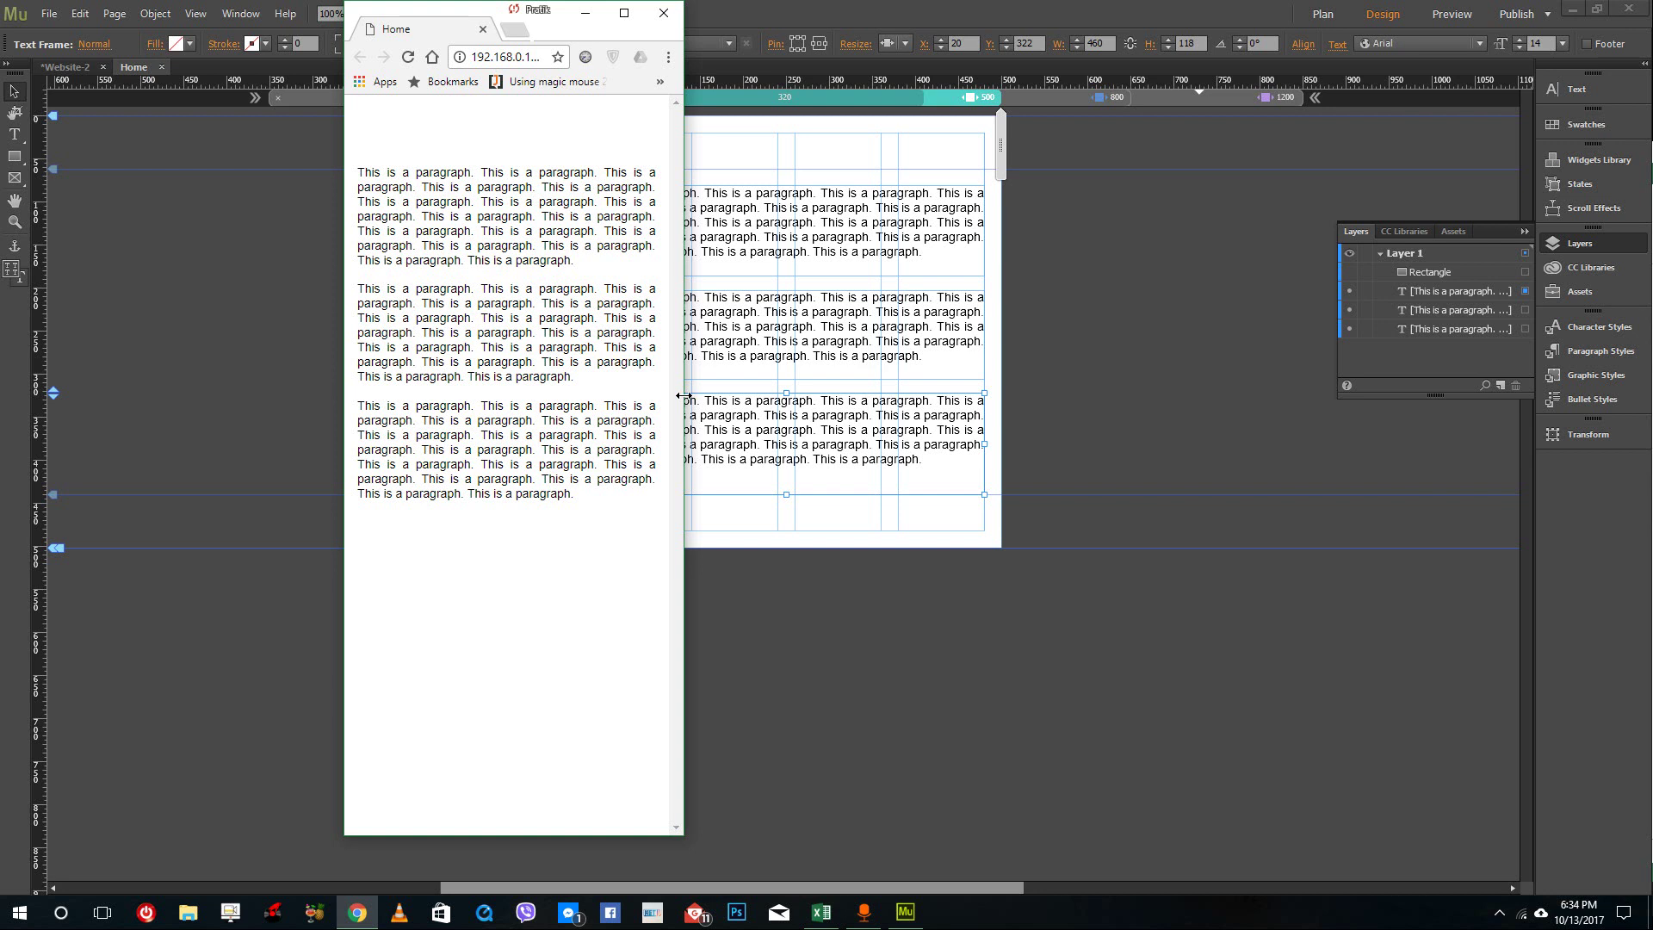
{"action": "left_click_drag", "start_coordinate": [683, 395], "coordinate": [1253, 466]}
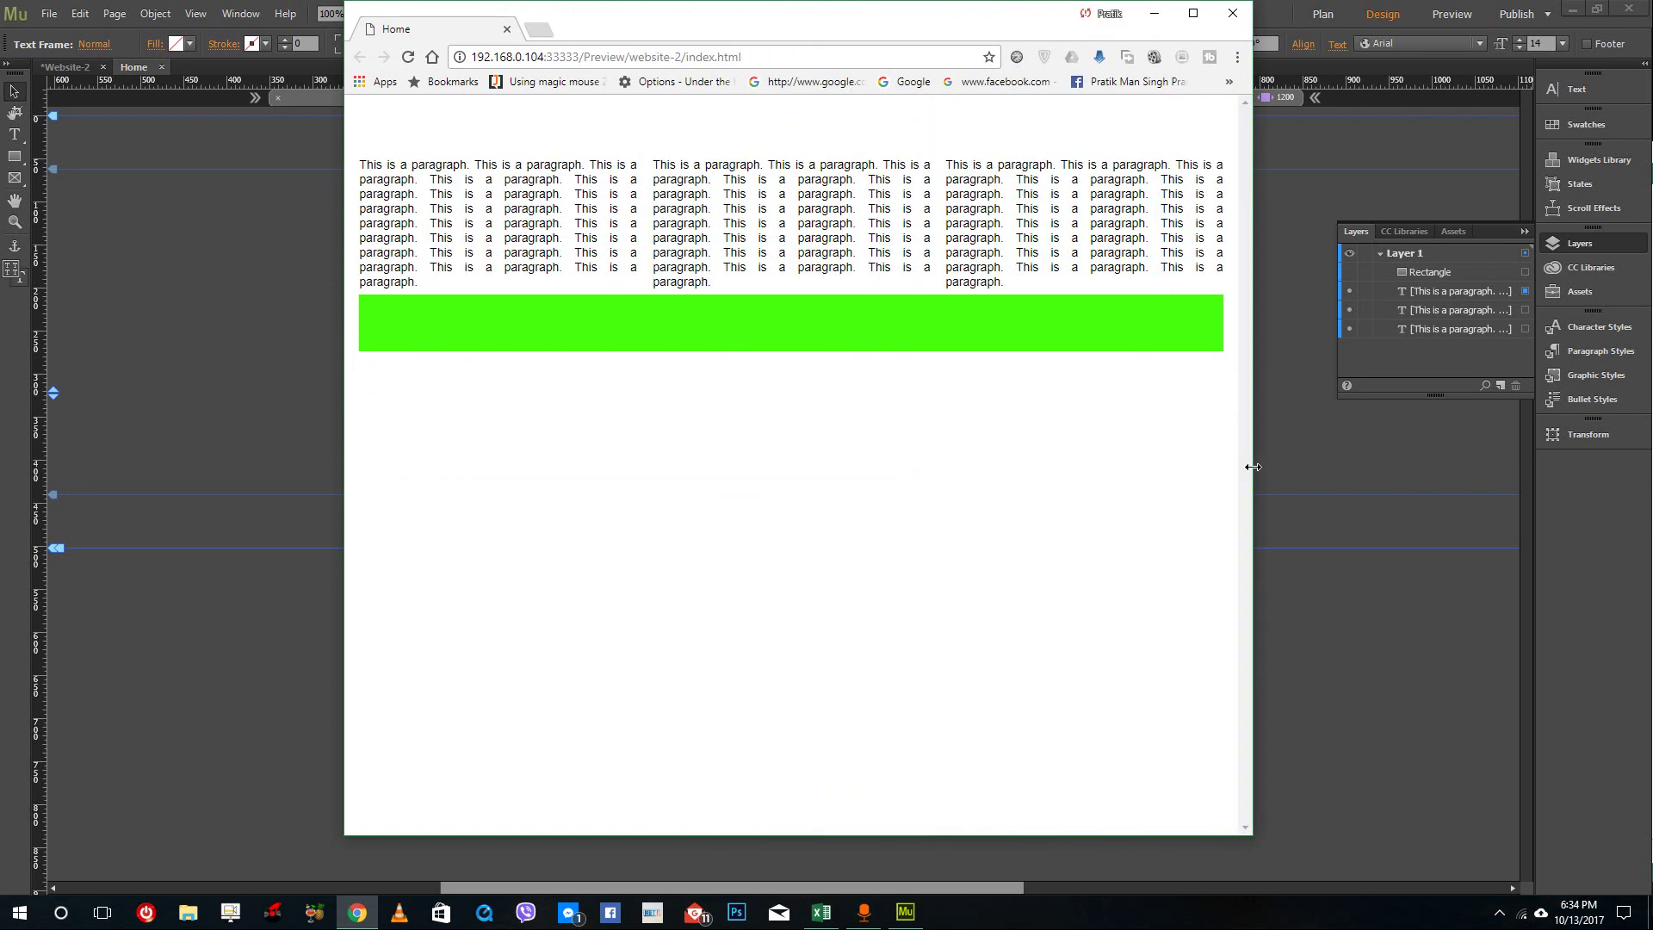